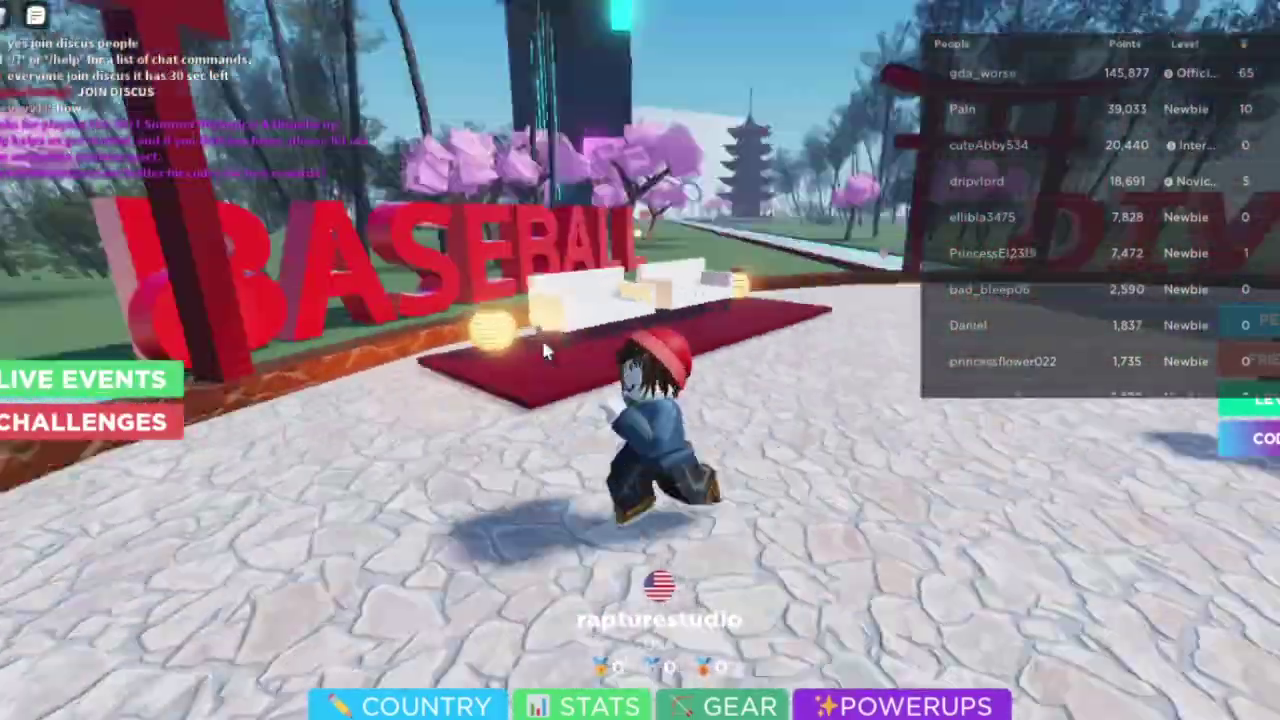
# Step: Look around the hub, then run past the BASEBALL, DIVING, SOCCER and ARCHERY areas
pyautogui.press('w')
pyautogui.press('s')
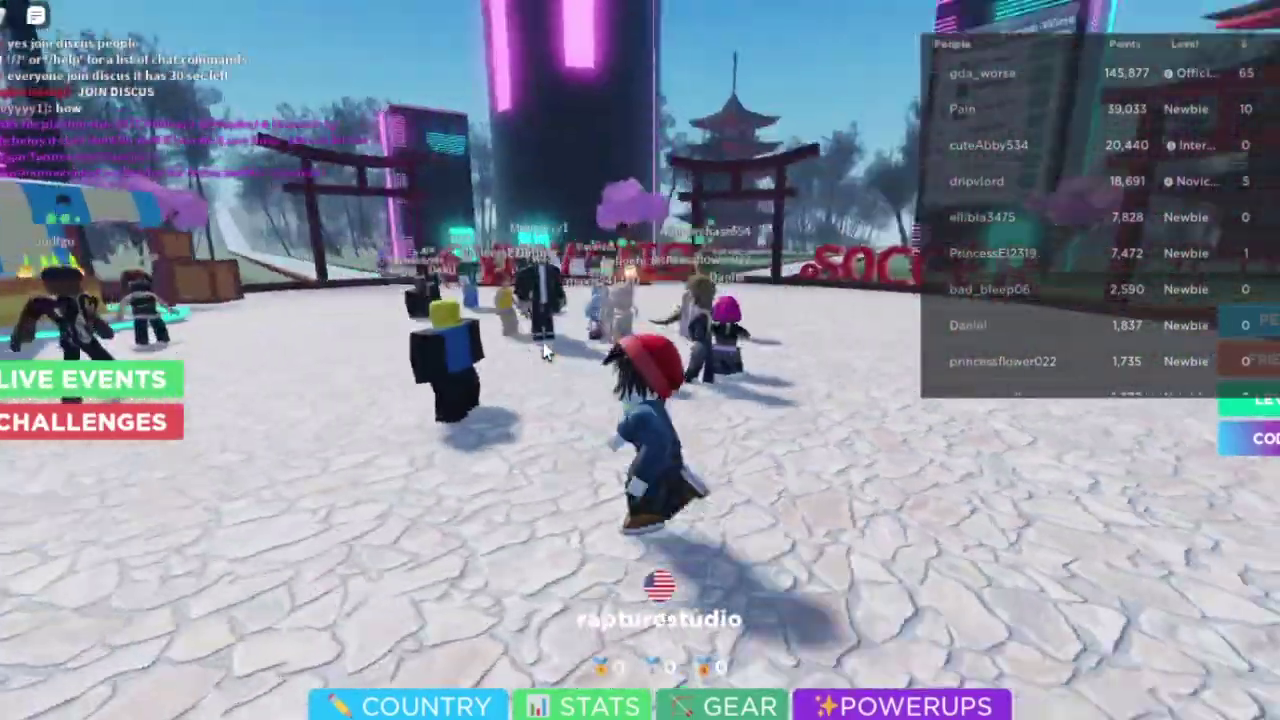
pyautogui.press('w')
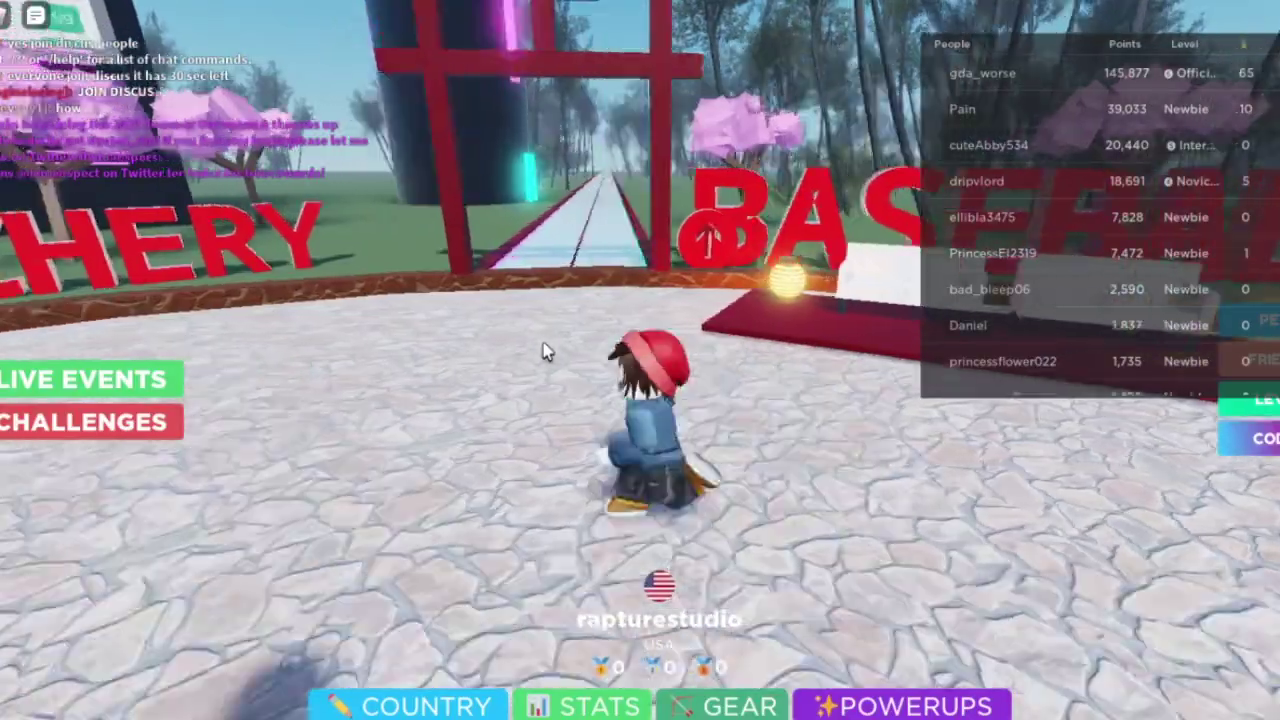
pyautogui.press('w')
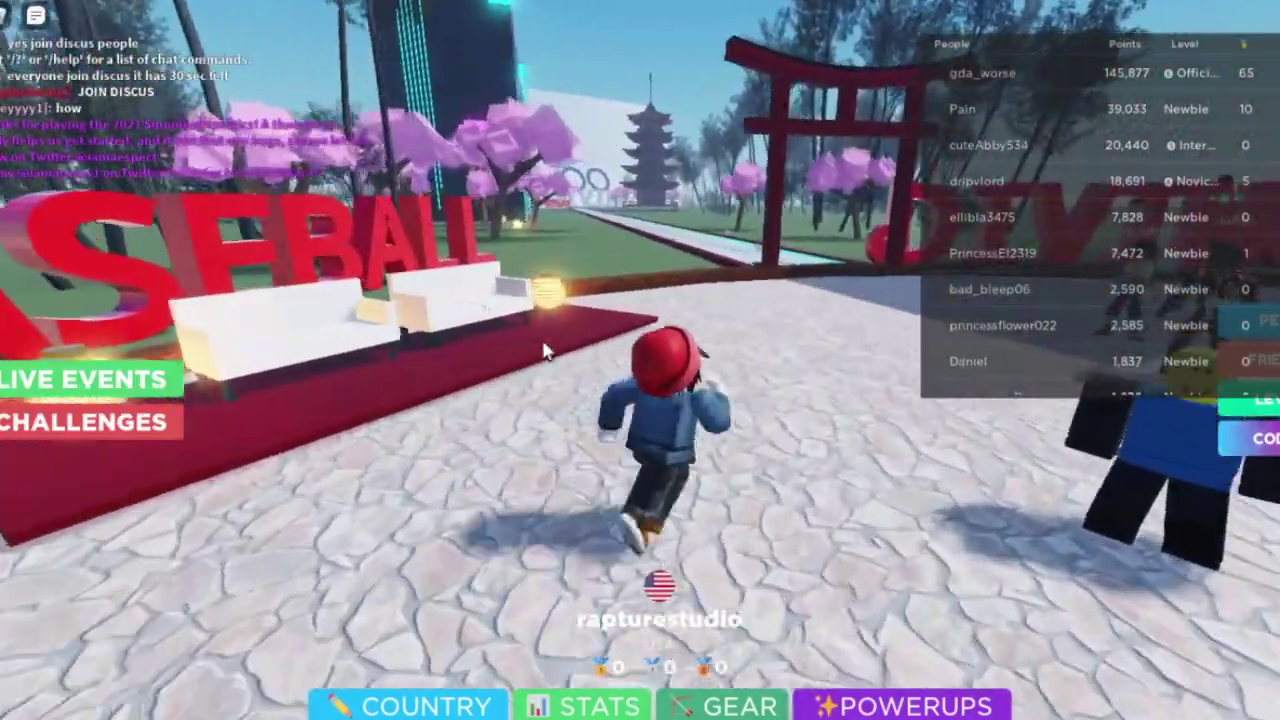
pyautogui.press('w')
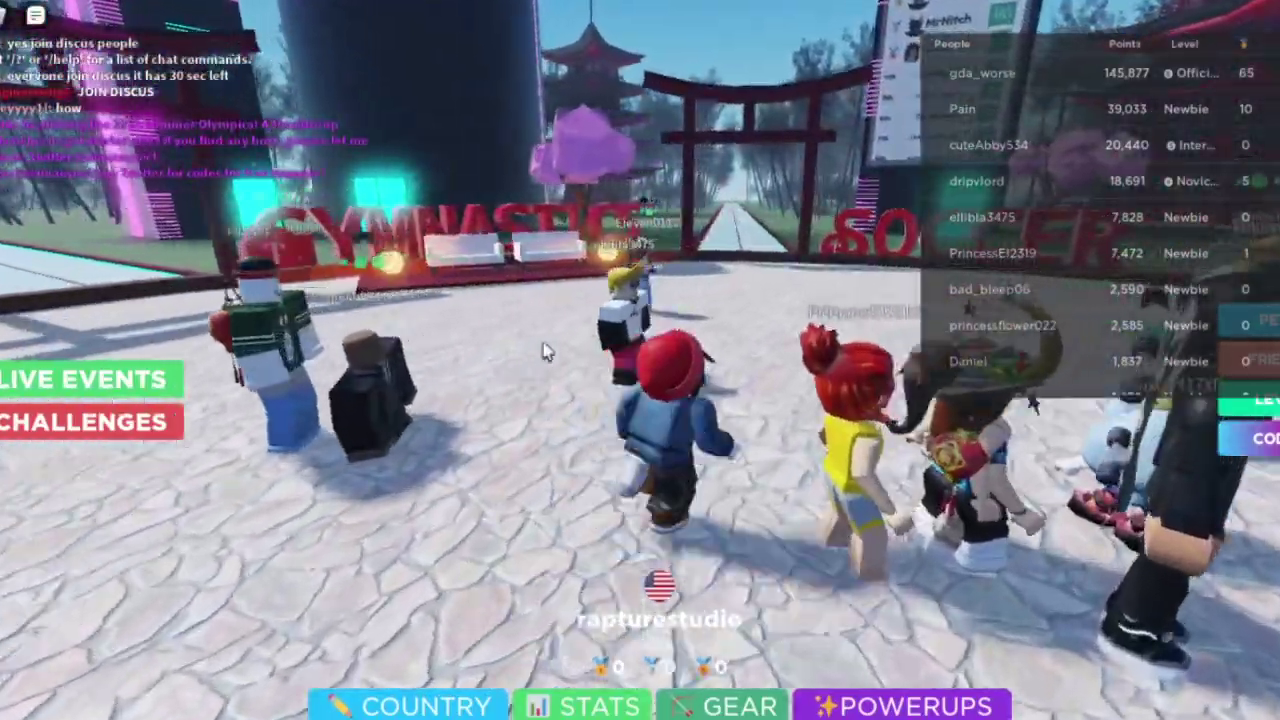
pyautogui.press('w')
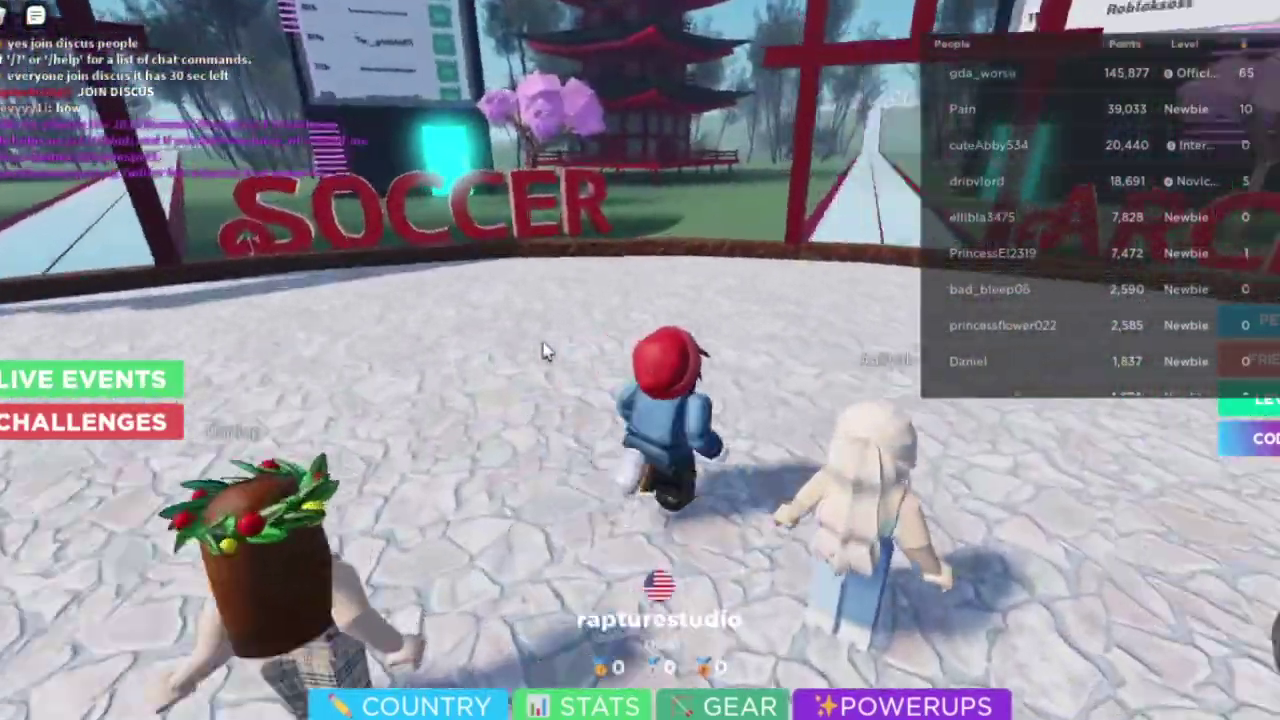
pyautogui.press('w')
pyautogui.press('w')
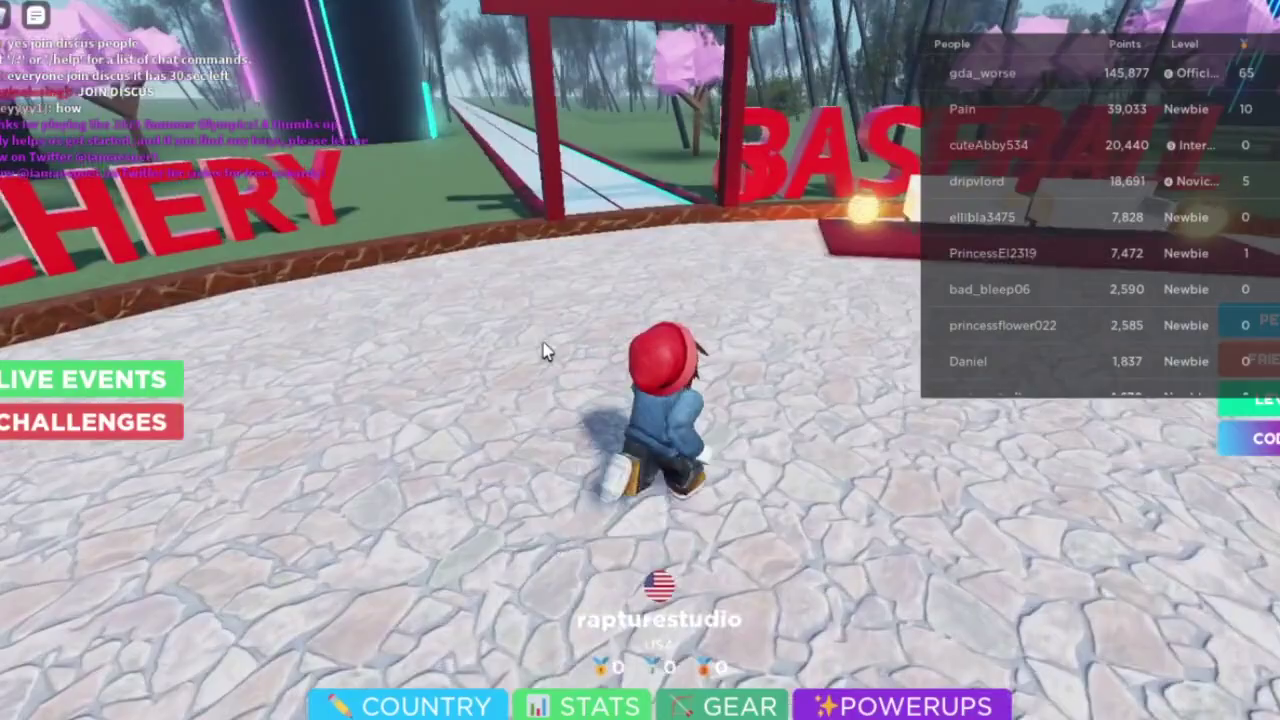
# Step: Go through the red gate, jump onto the track, and run along it, glancing back
pyautogui.press('w')
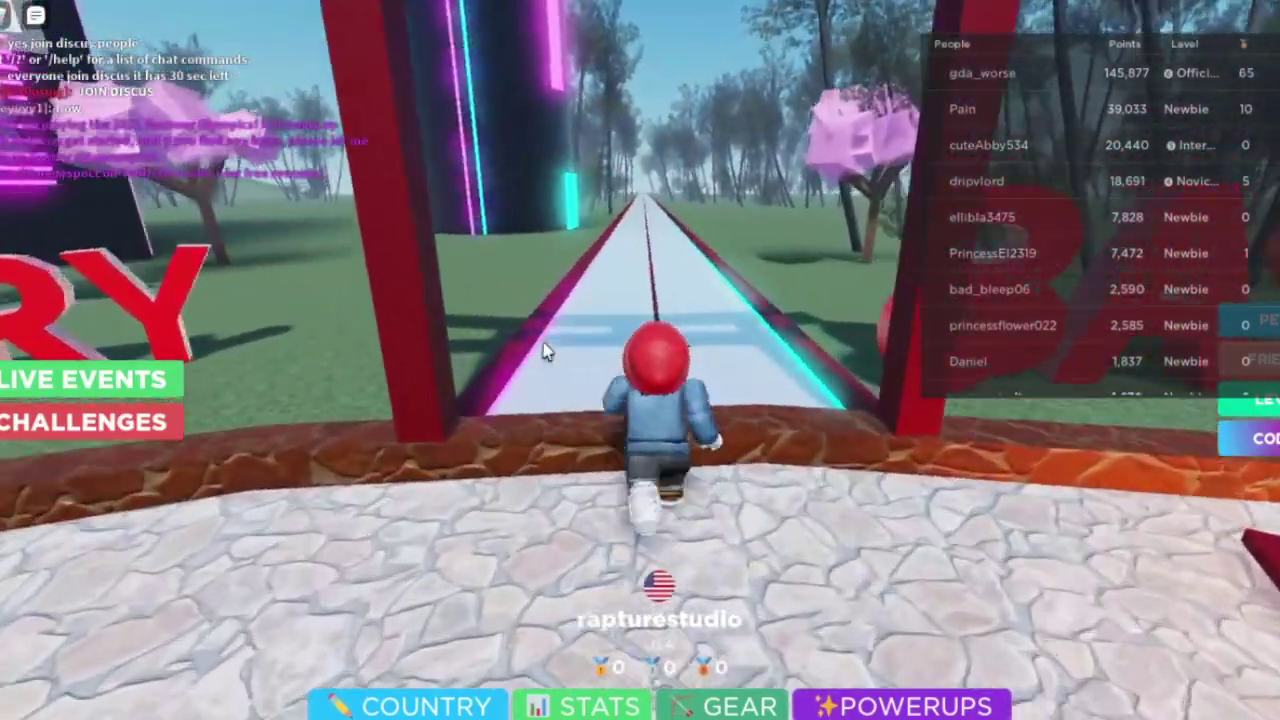
pyautogui.press('space')
pyautogui.press('w')
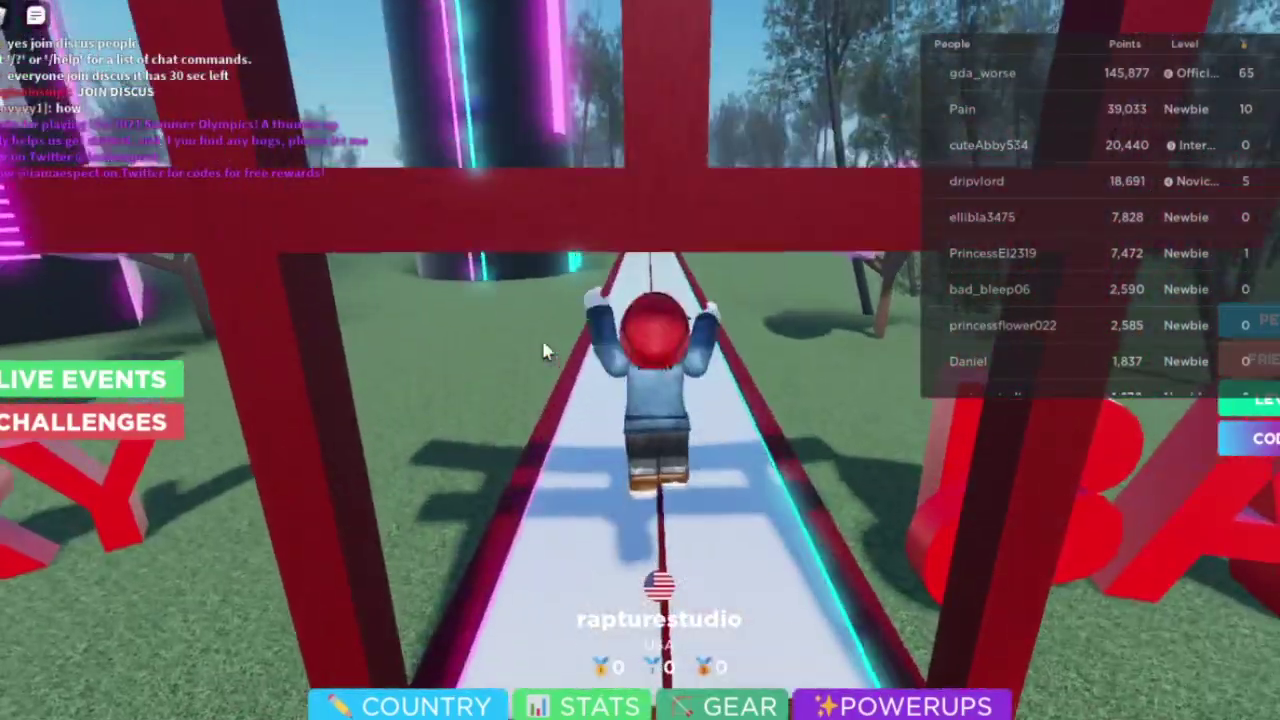
pyautogui.press('w')
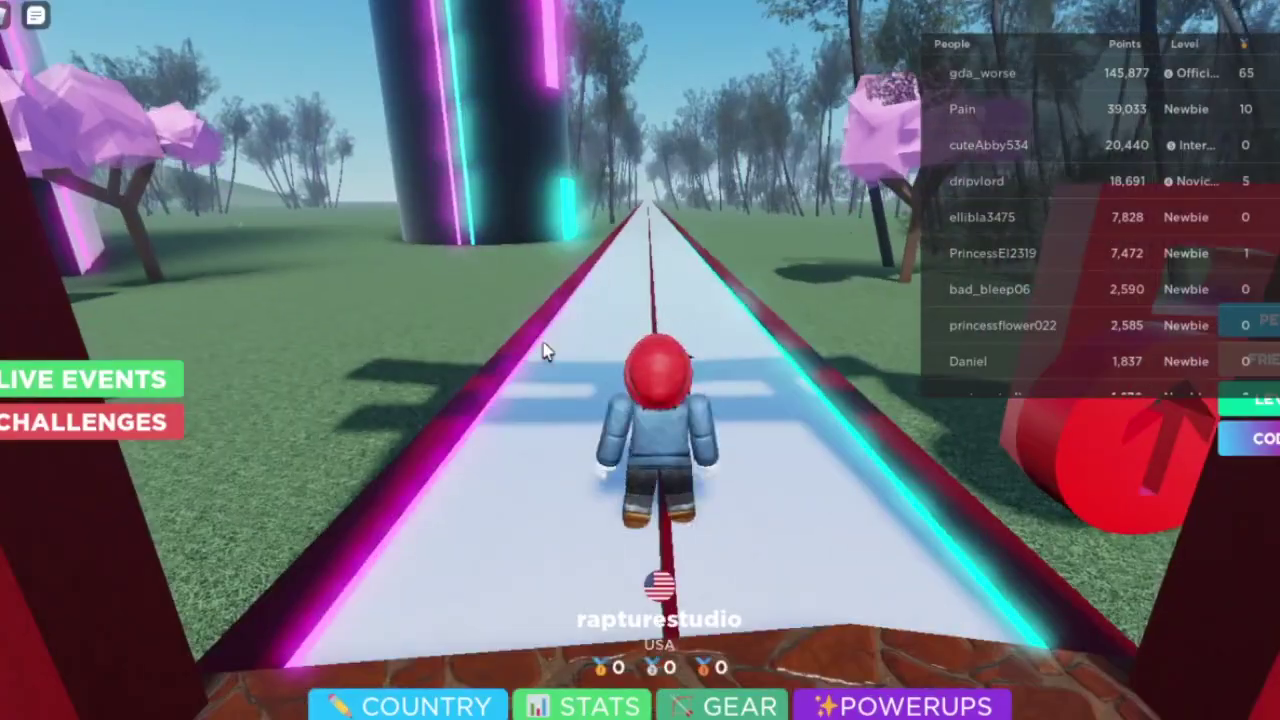
pyautogui.press('w')
pyautogui.press('s')
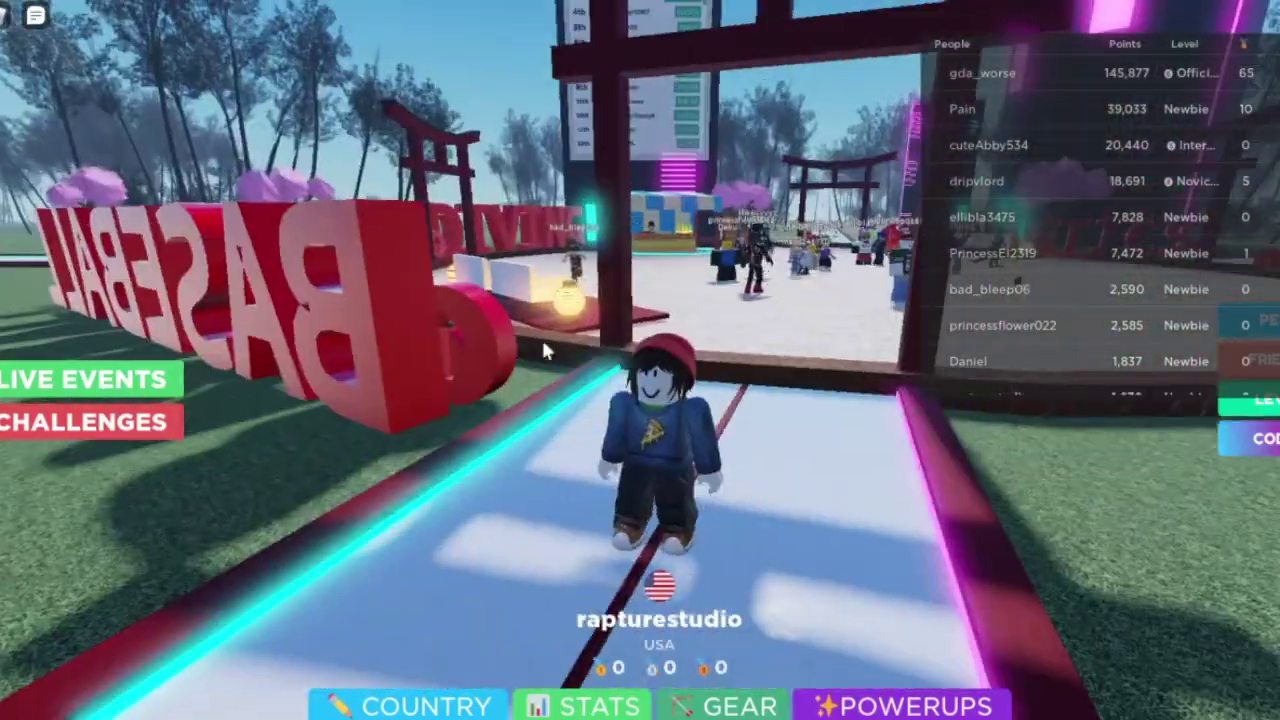
pyautogui.press('w')
pyautogui.press('a')
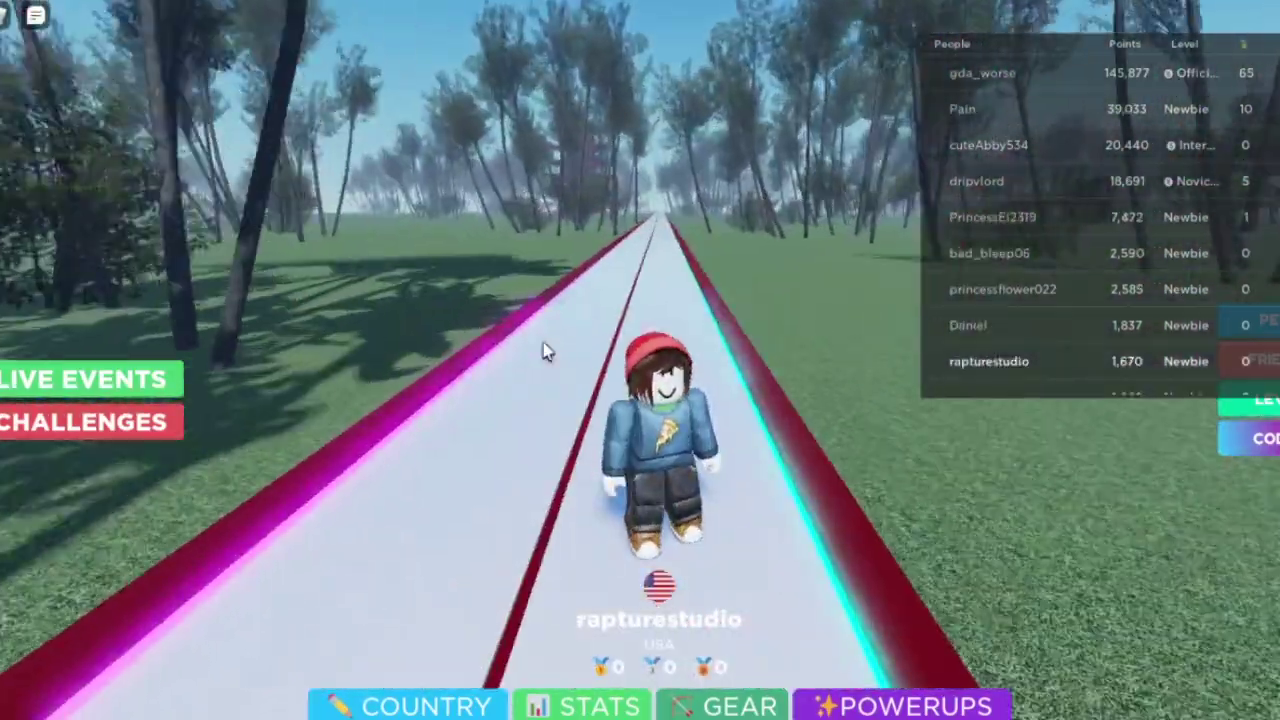
pyautogui.press('w')
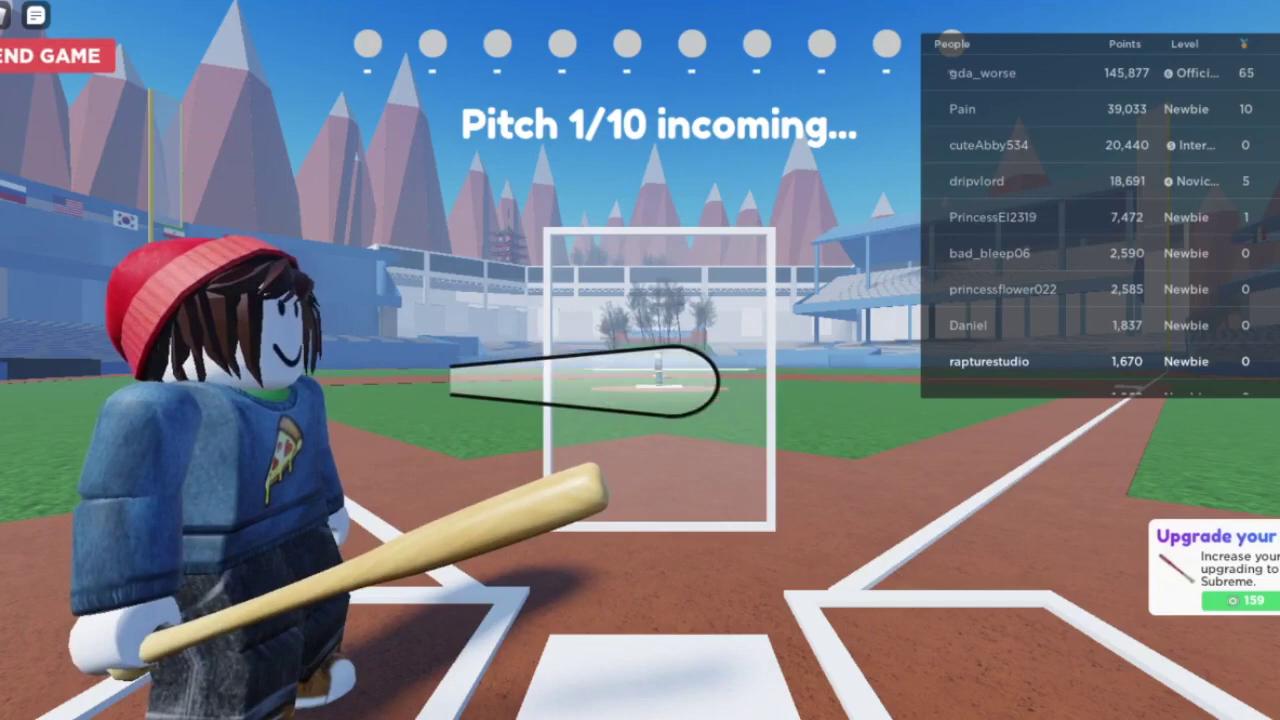
# Step: Swing at the first three batting pitches, missing all three
pyautogui.click(640, 380)
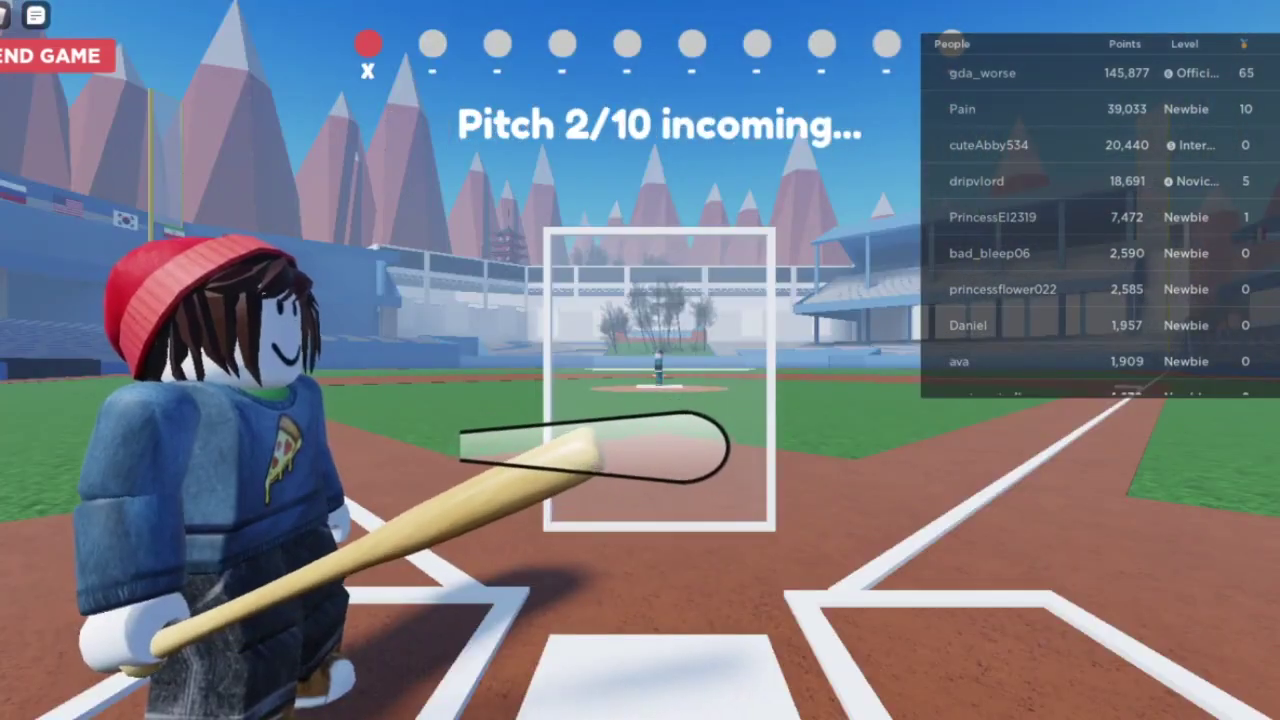
pyautogui.click(590, 300)
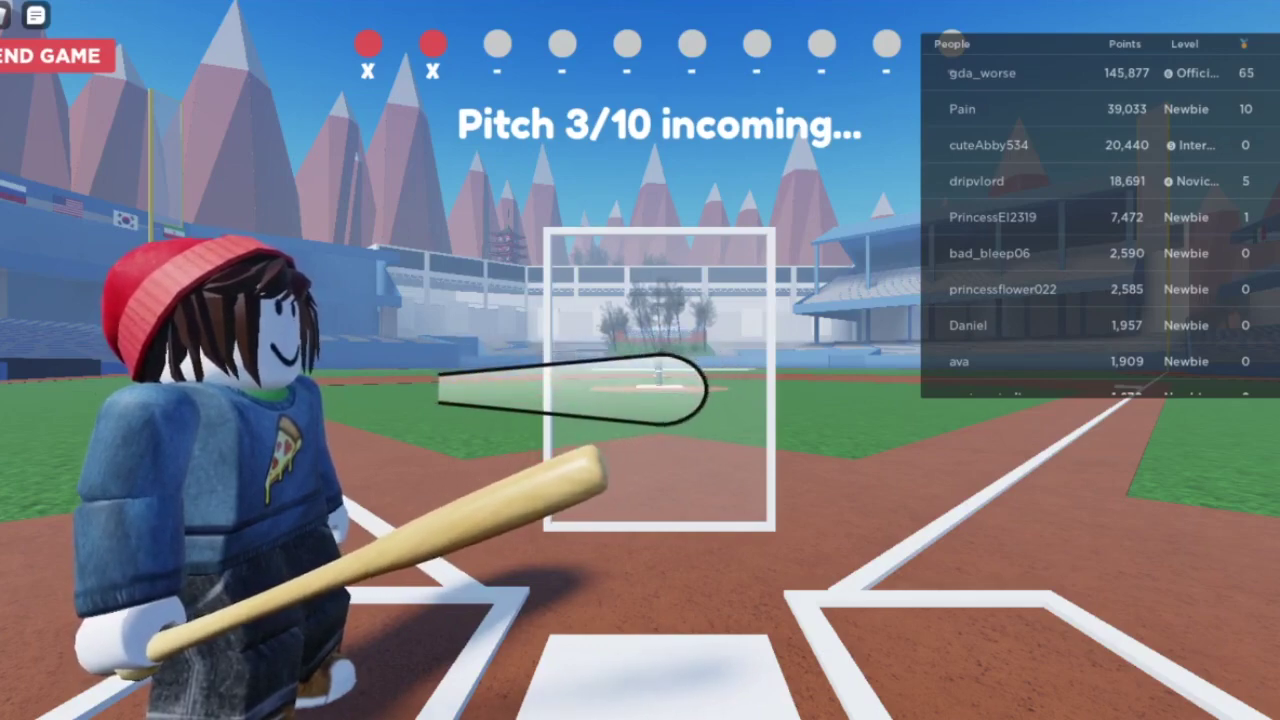
pyautogui.click(670, 440)
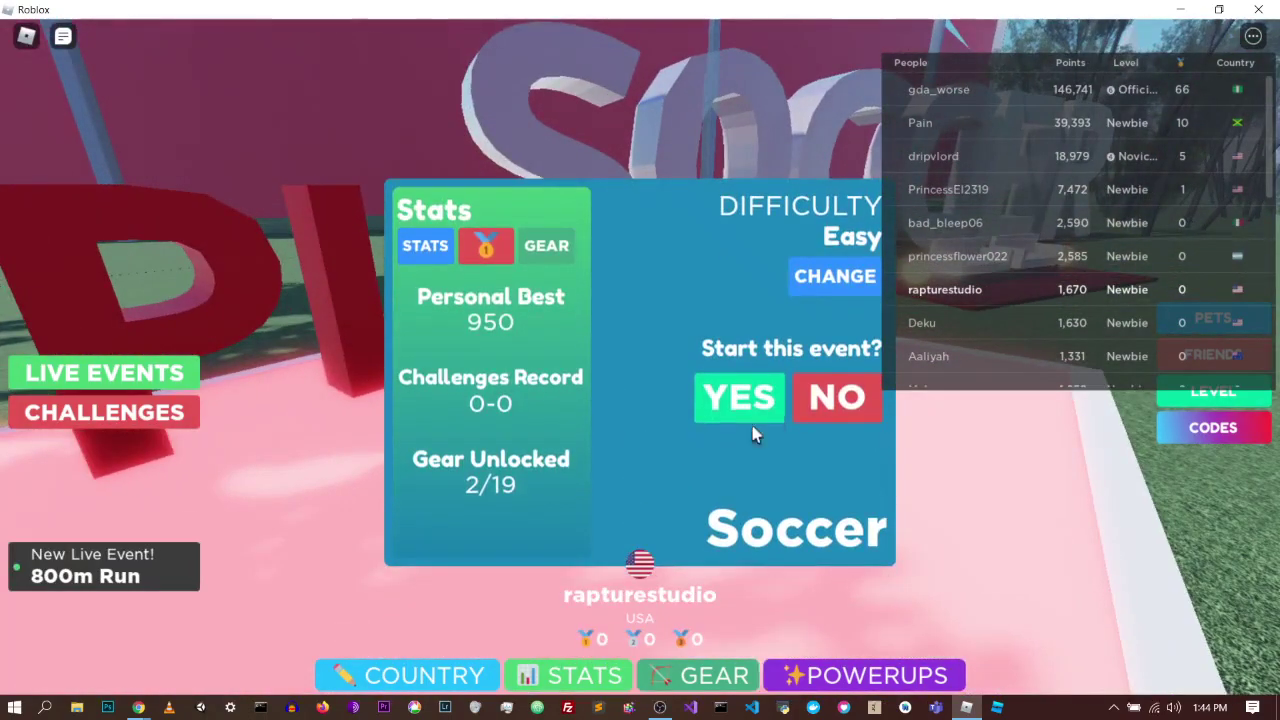
# Step: Start the Soccer event and get back to the match view
pyautogui.click(760, 398)
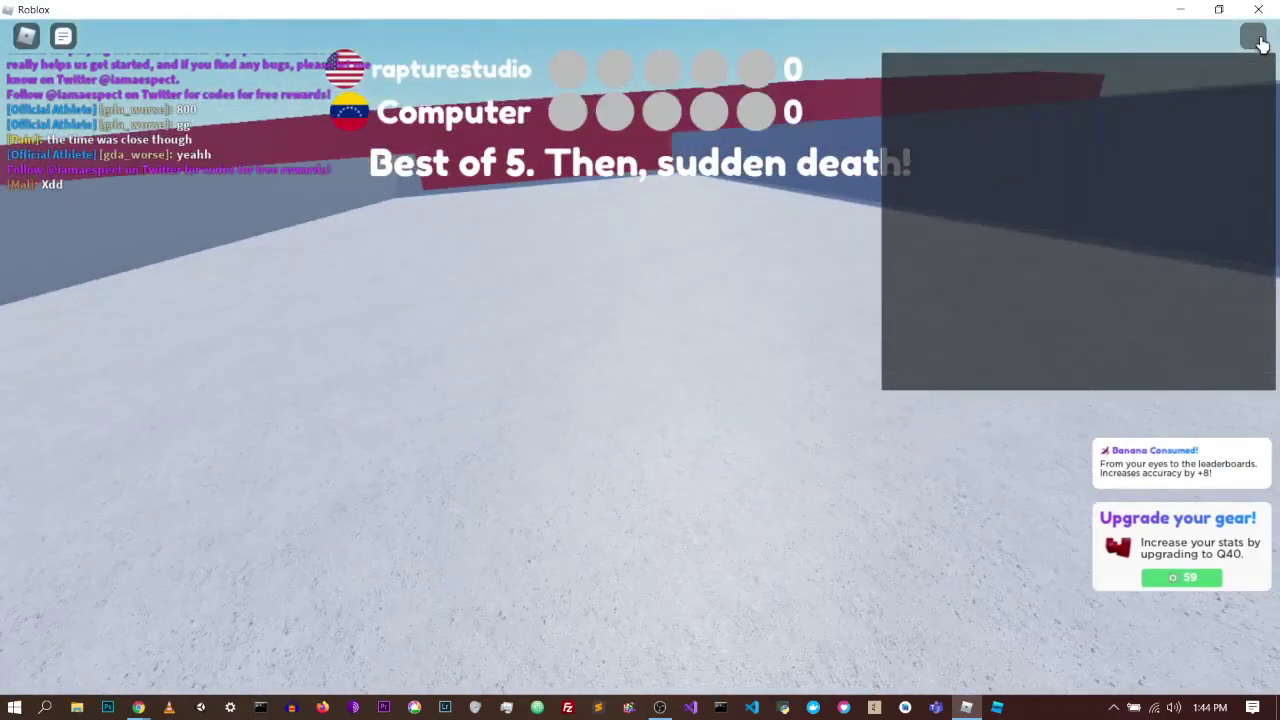
pyautogui.click(1253, 36)
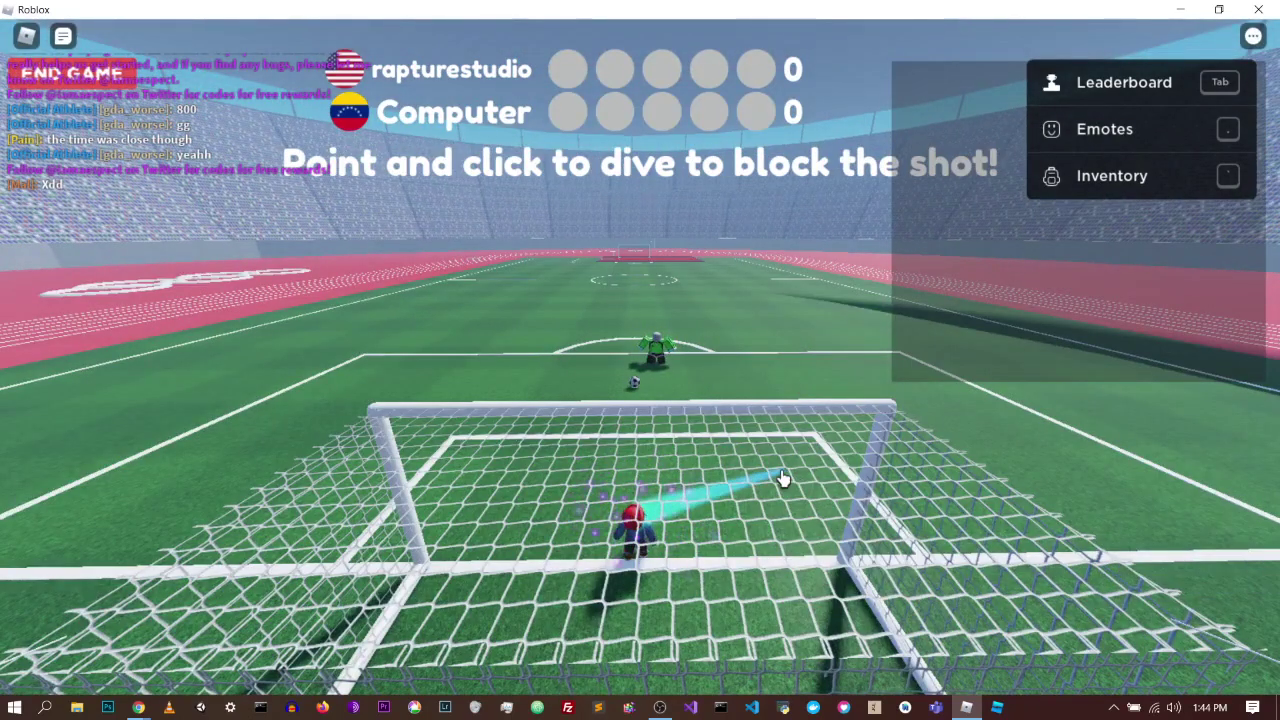
pyautogui.click(490, 500)
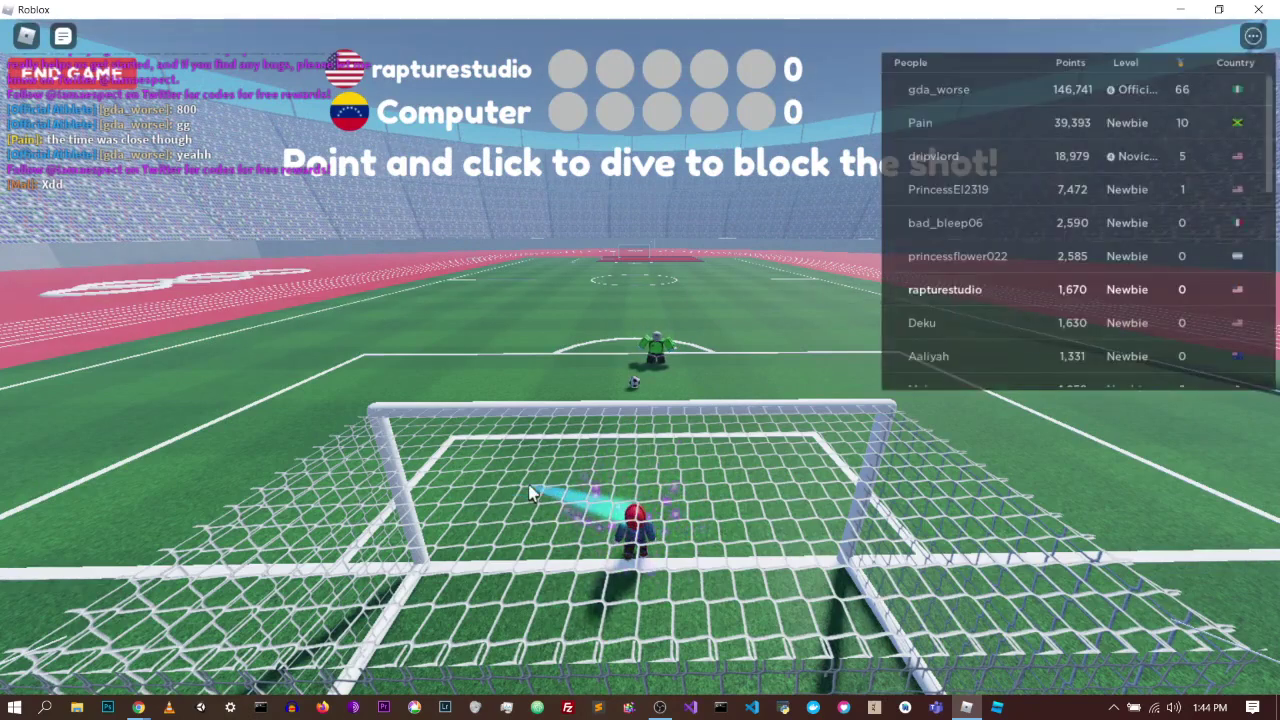
# Step: Dive to block, shoot at goal, then block the second kick for a 1–1 score
pyautogui.click(526, 483)
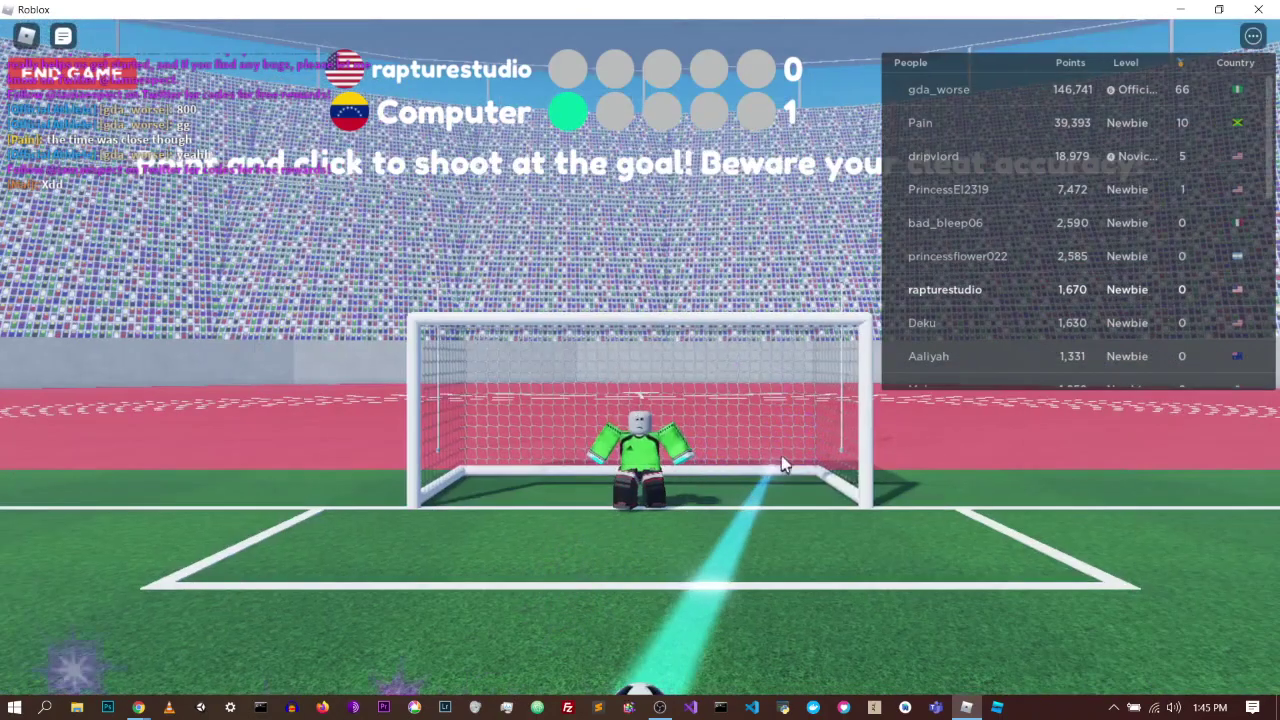
pyautogui.click(812, 413)
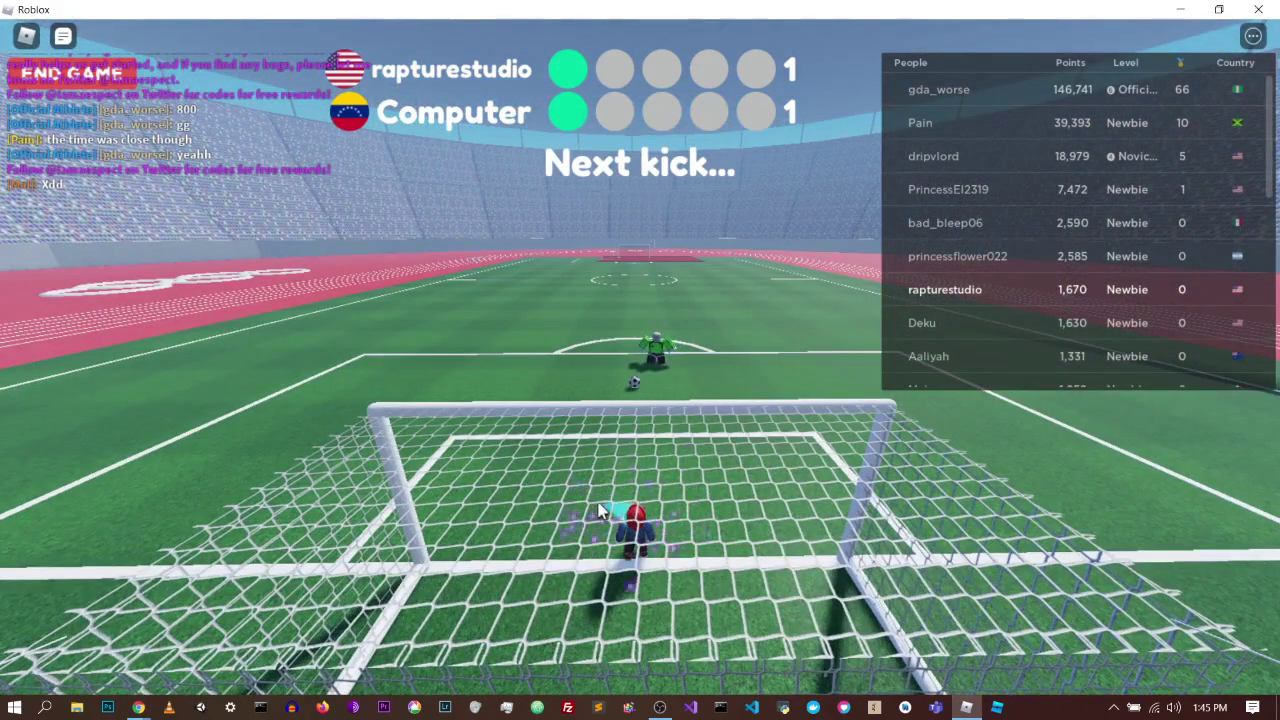
pyautogui.click(540, 502)
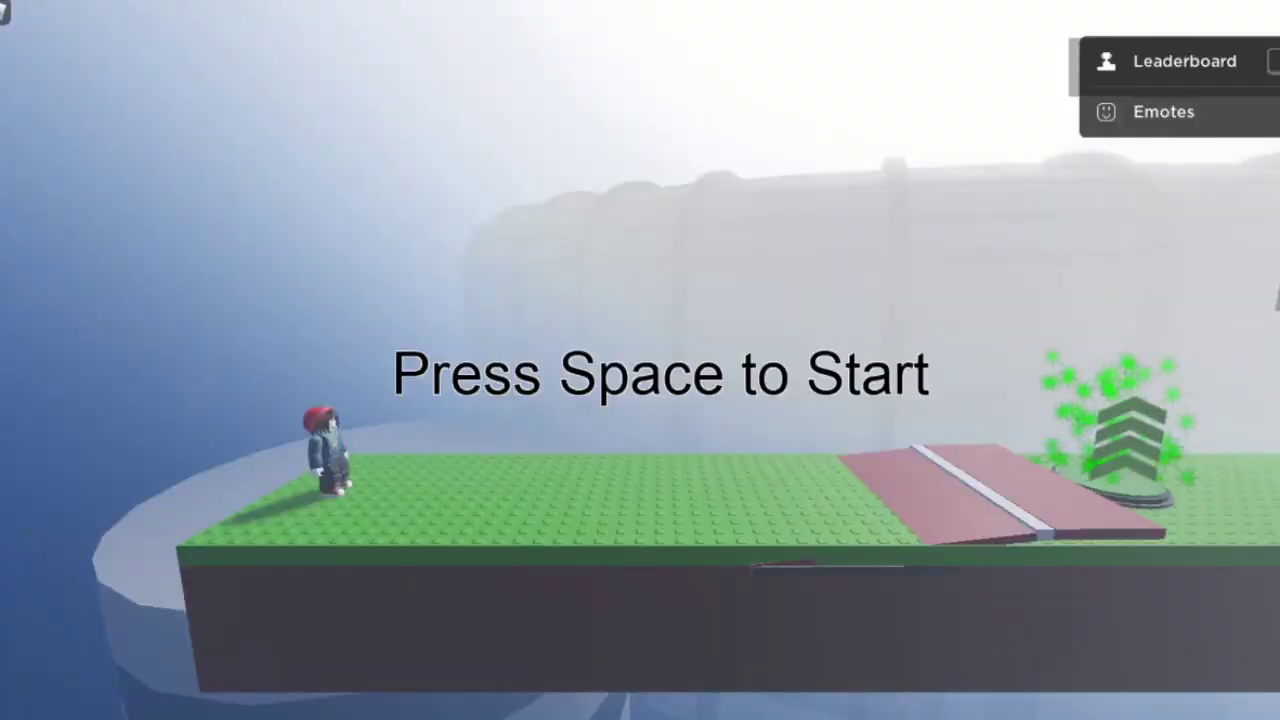
# Step: Start the gymnastics run and jump the first gaps, green pad and hurdles
pyautogui.press('space')
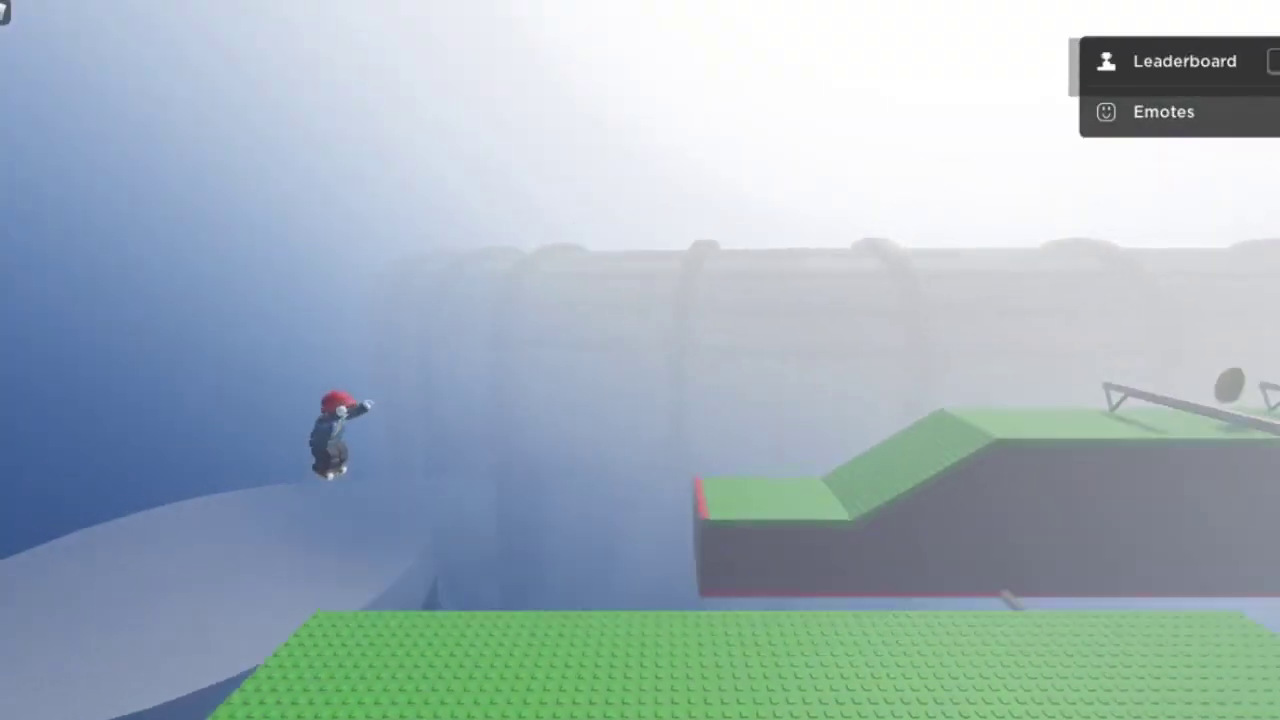
pyautogui.press('space')
pyautogui.press('space')
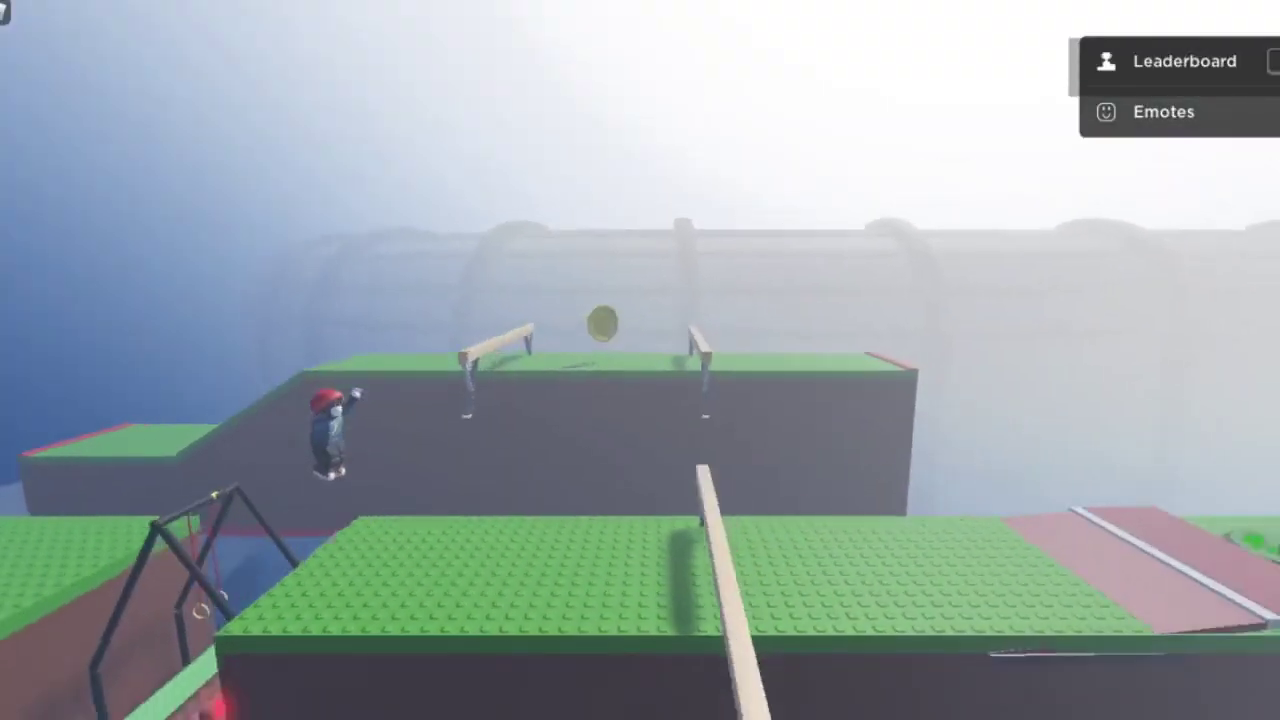
pyautogui.press('space')
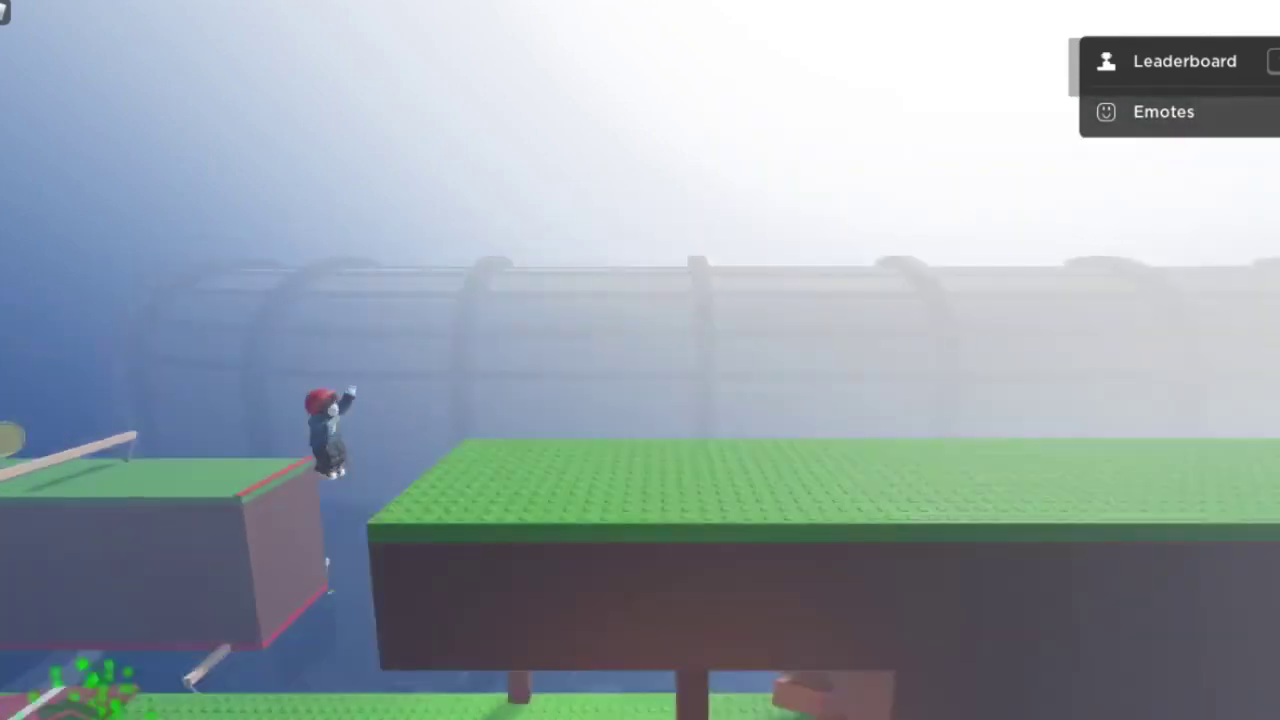
pyautogui.press('space')
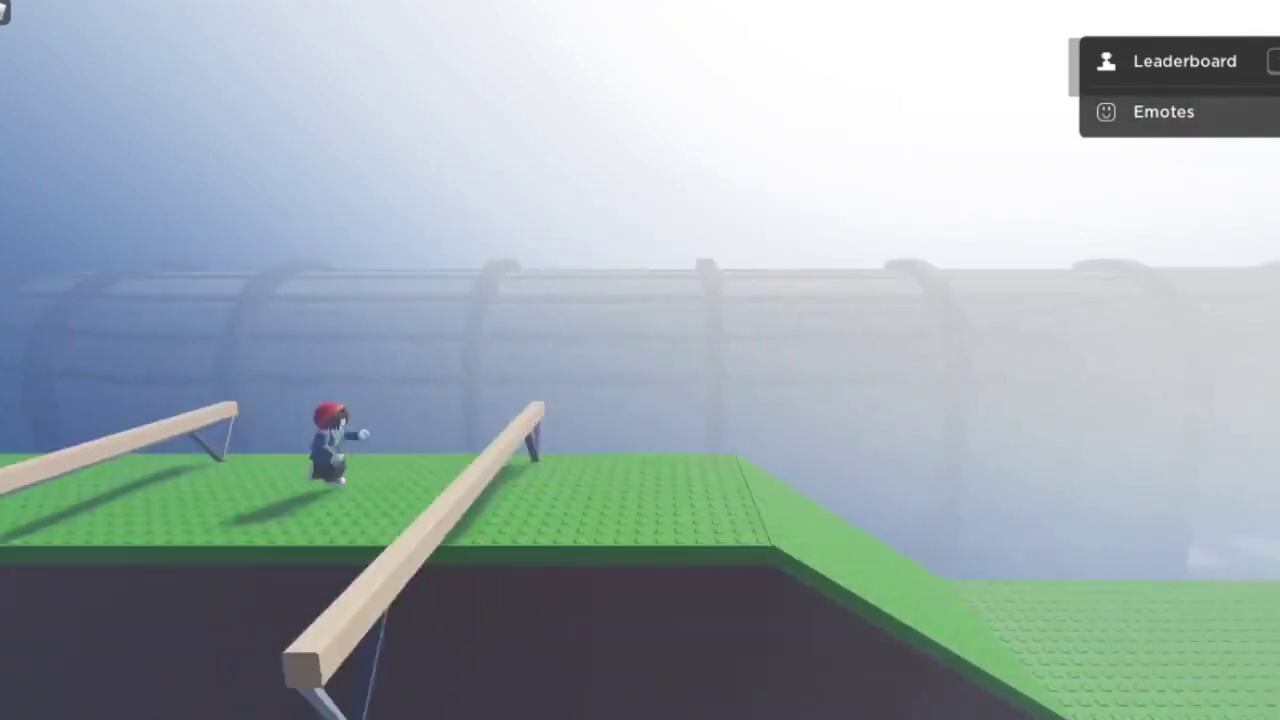
pyautogui.press('space')
pyautogui.press('space')
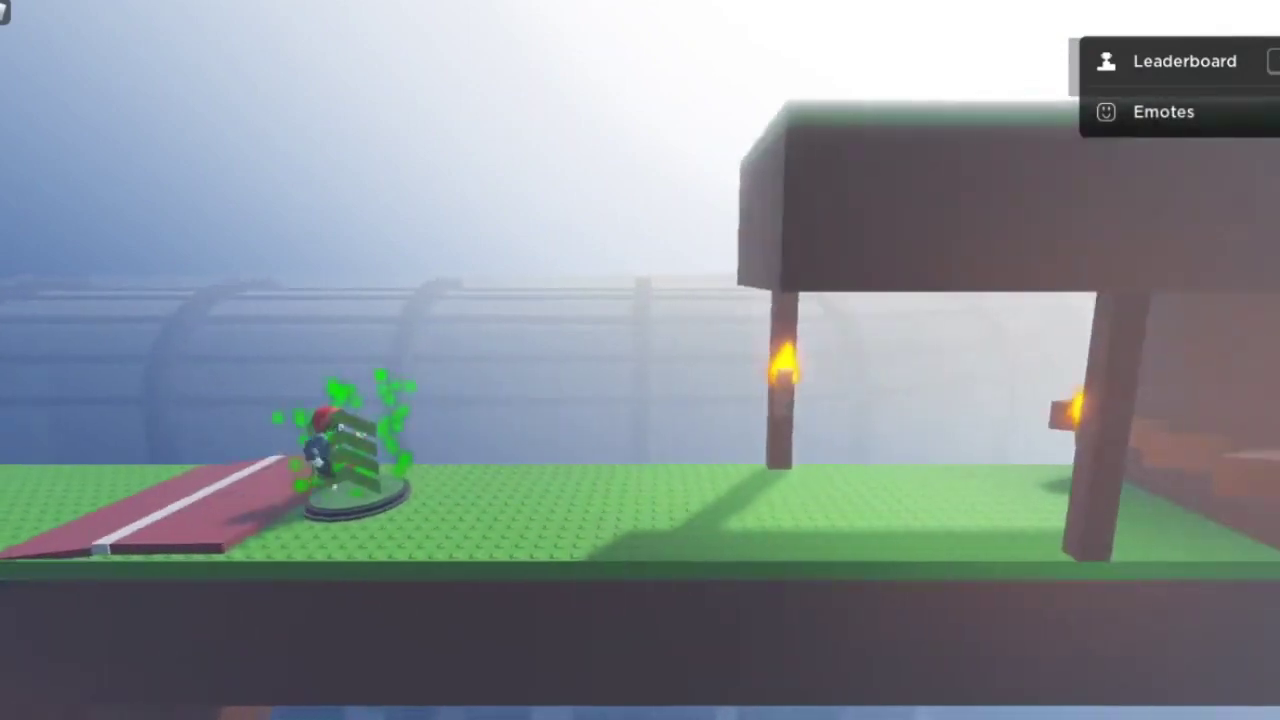
# Step: Jump the bench, platform gap and bridge wall, collecting coins off the jump pad
pyautogui.press('space')
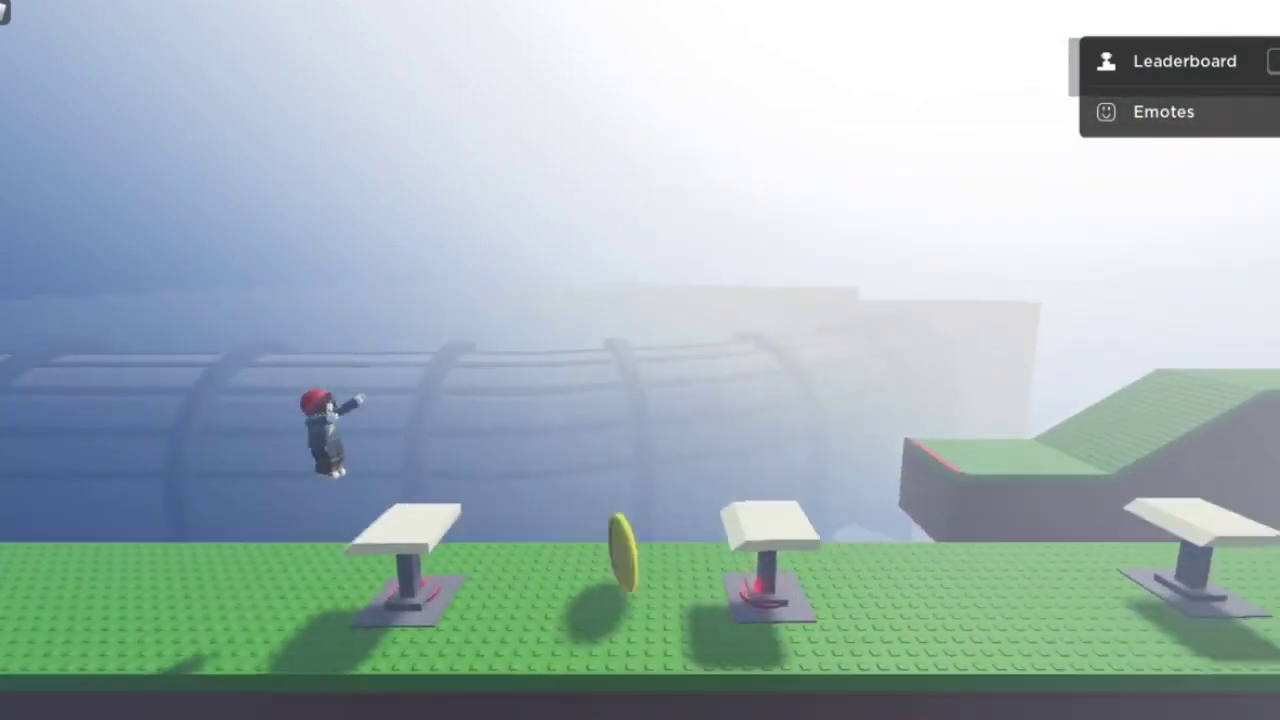
pyautogui.press('space')
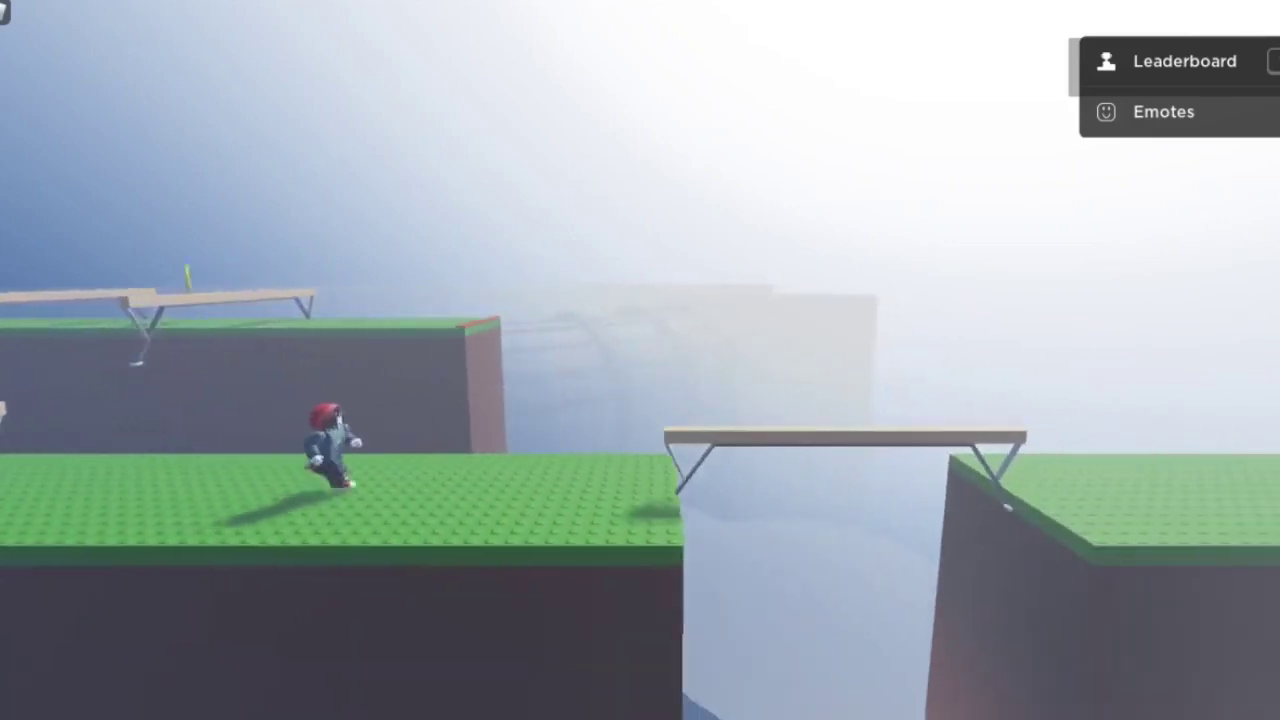
pyautogui.press('space')
pyautogui.press('d')
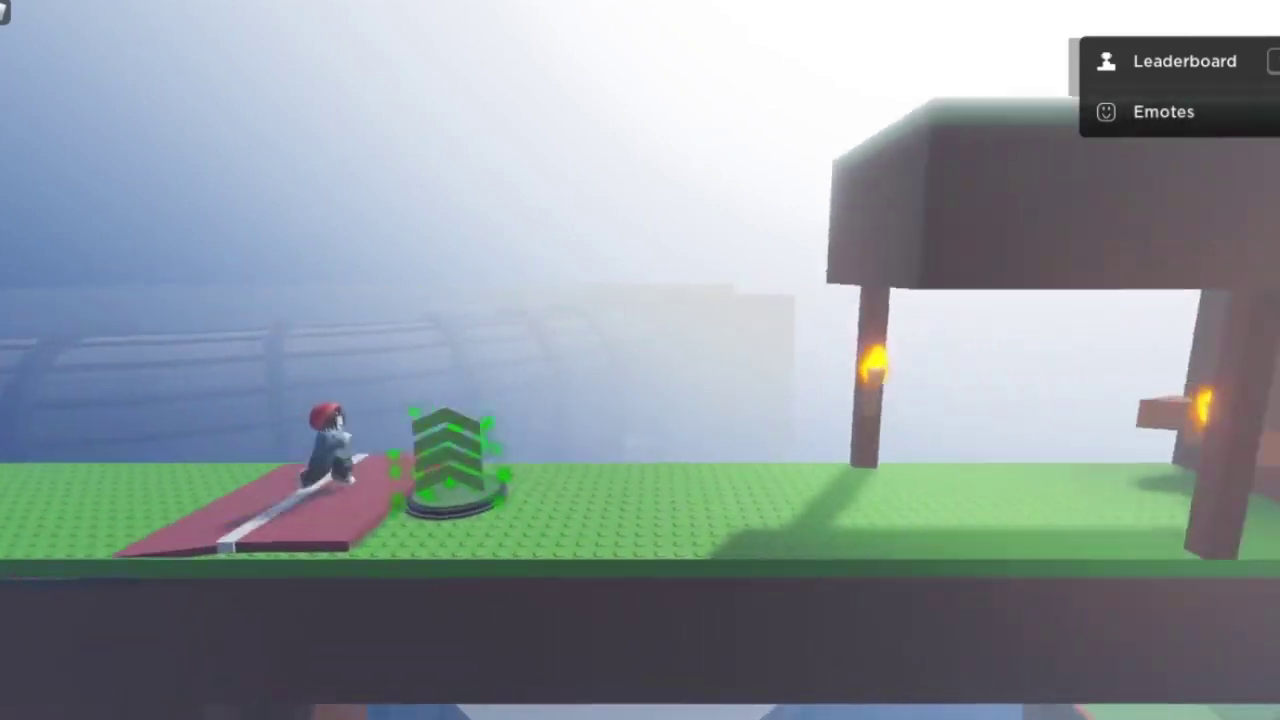
pyautogui.press('space')
pyautogui.press('d')
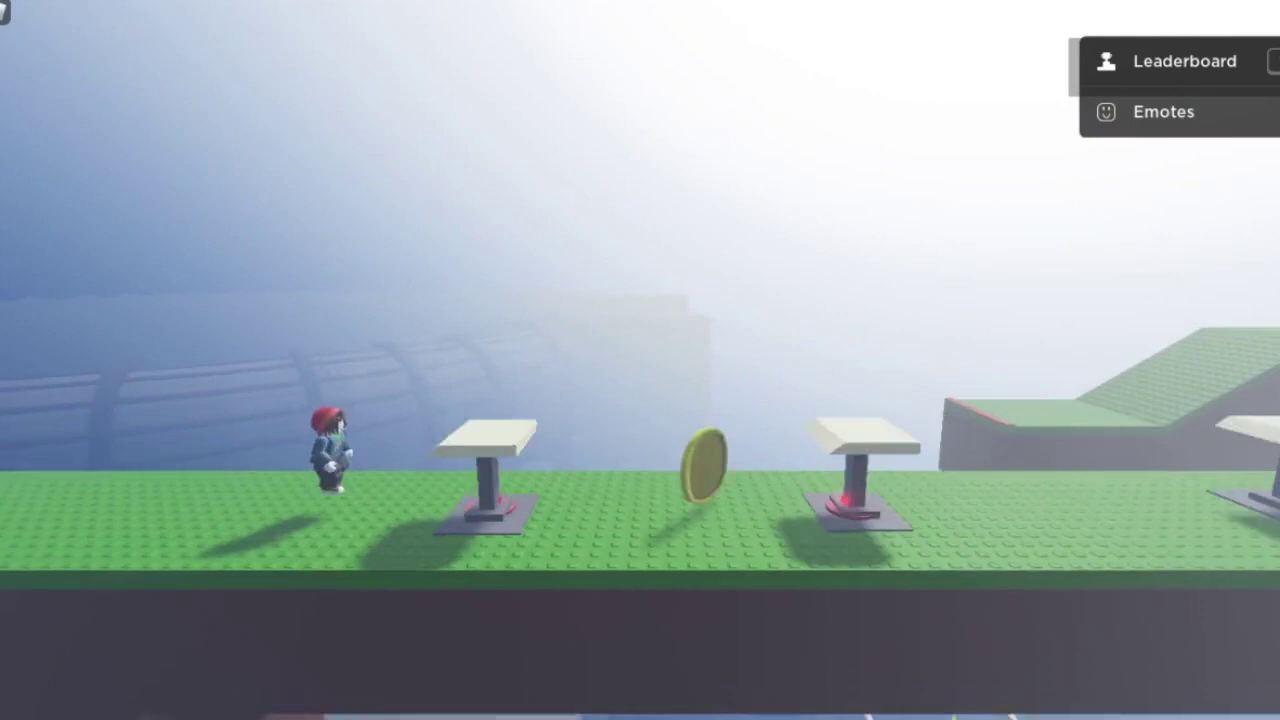
pyautogui.press('space')
# Step: Climb to the upper platform, cross the pink court, and run past the ball pit
pyautogui.press('d')
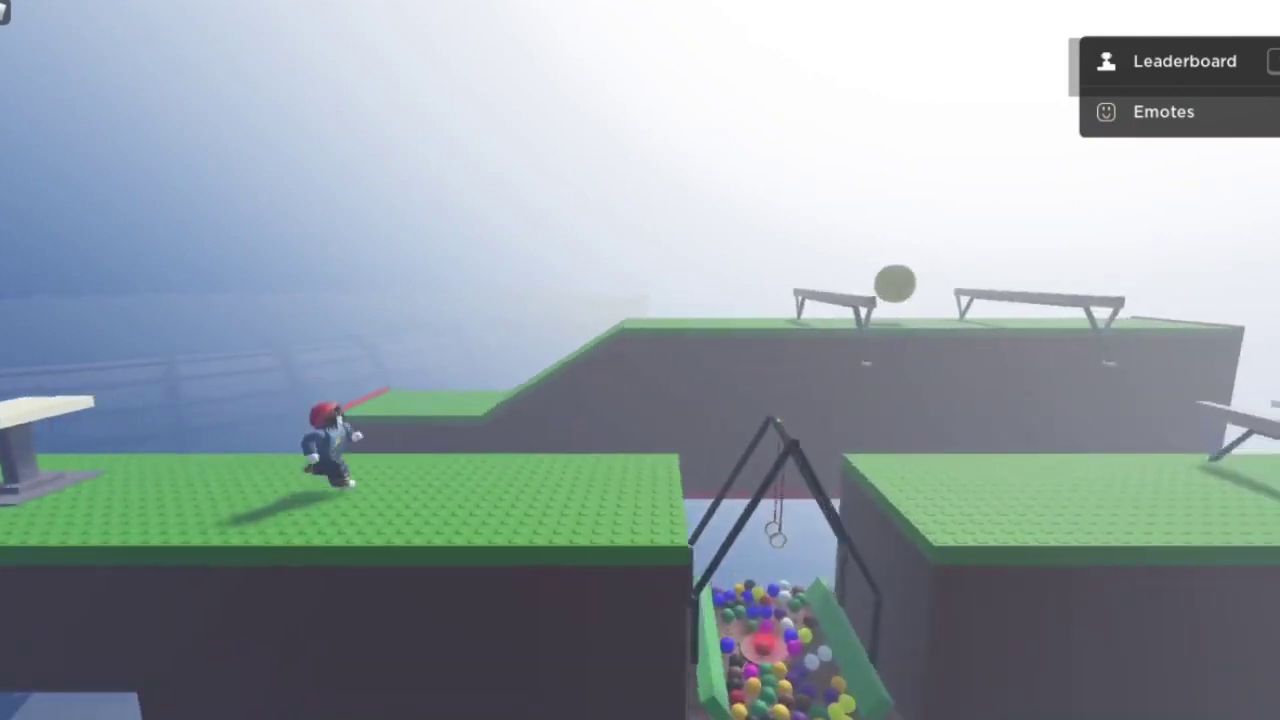
pyautogui.press('space')
pyautogui.press('d')
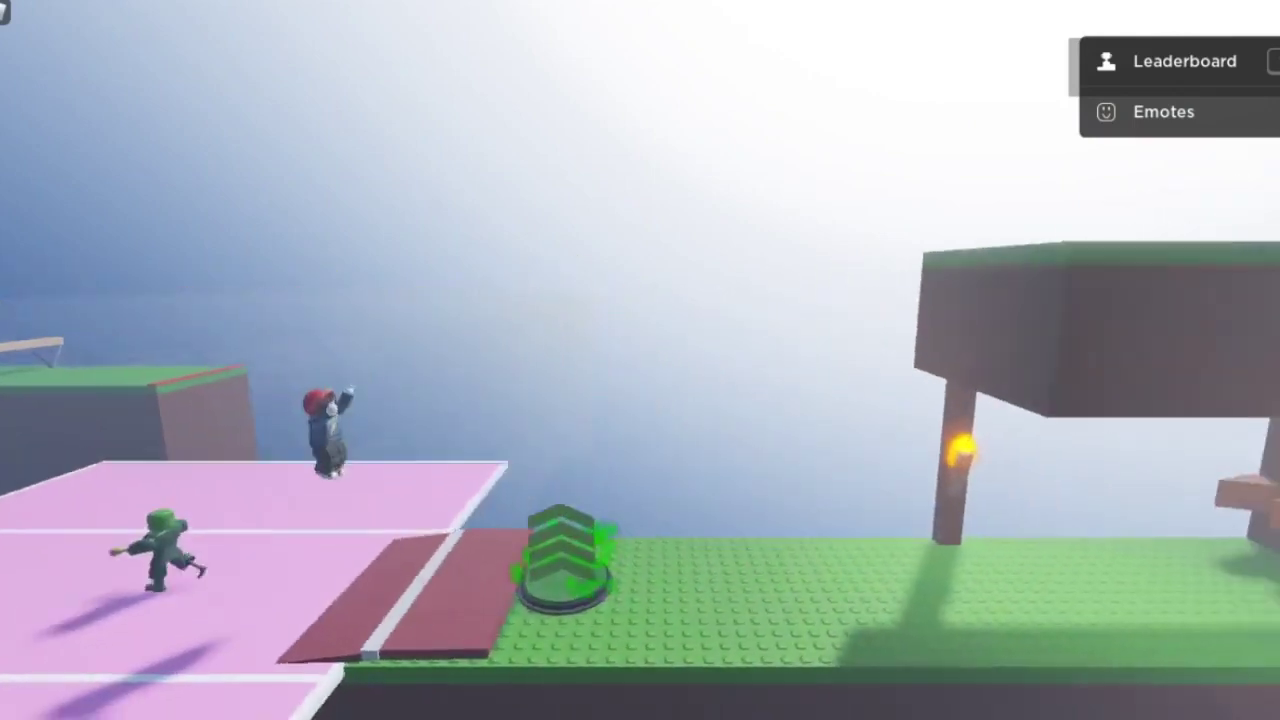
pyautogui.press('space')
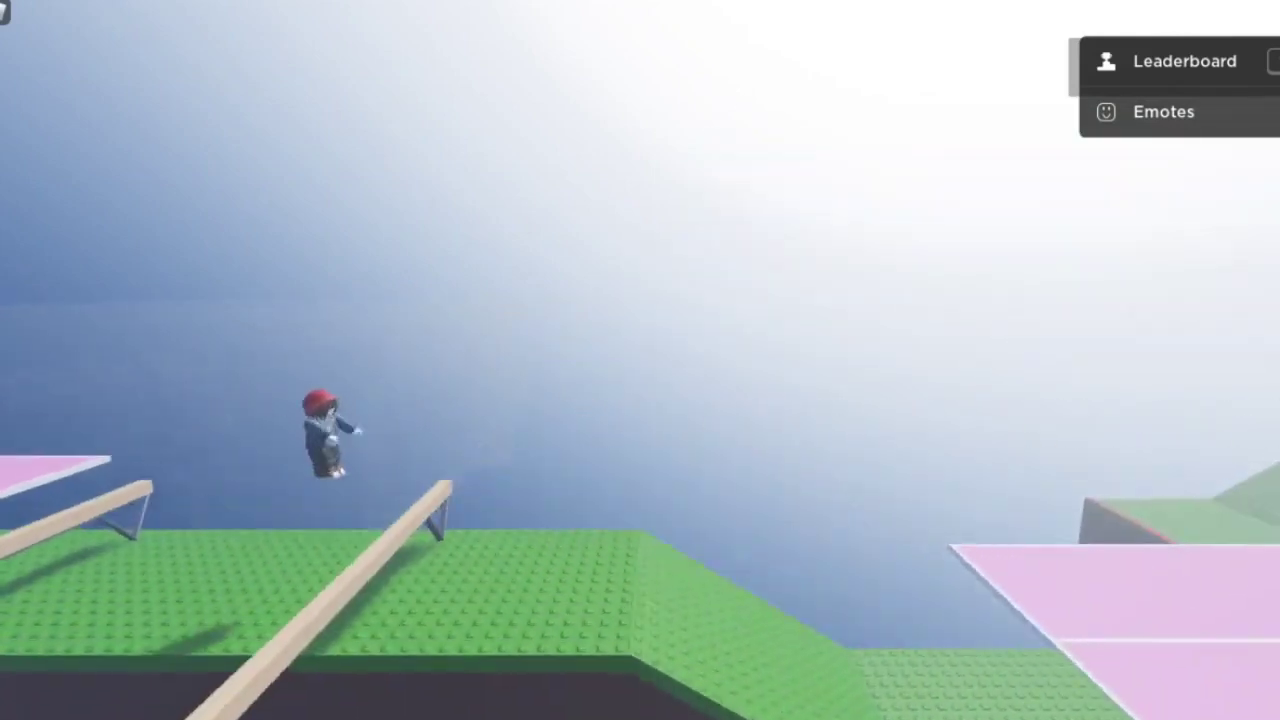
pyautogui.press('d')
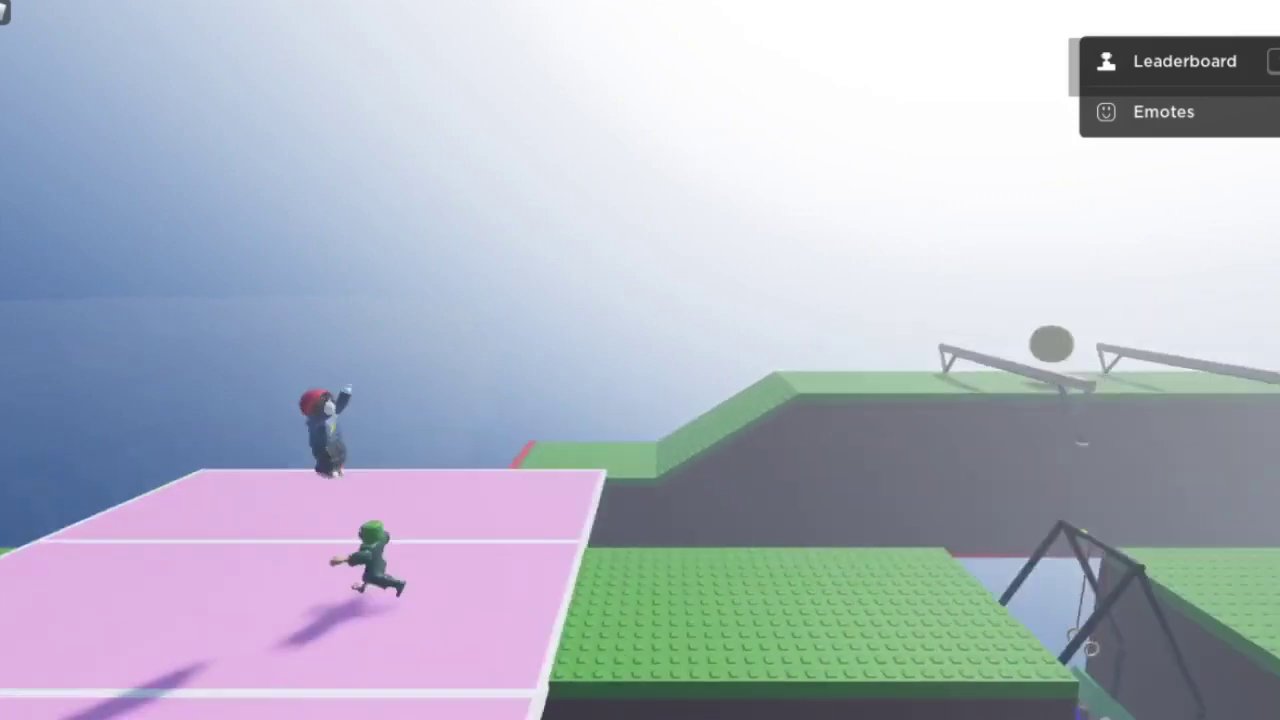
pyautogui.press('d')
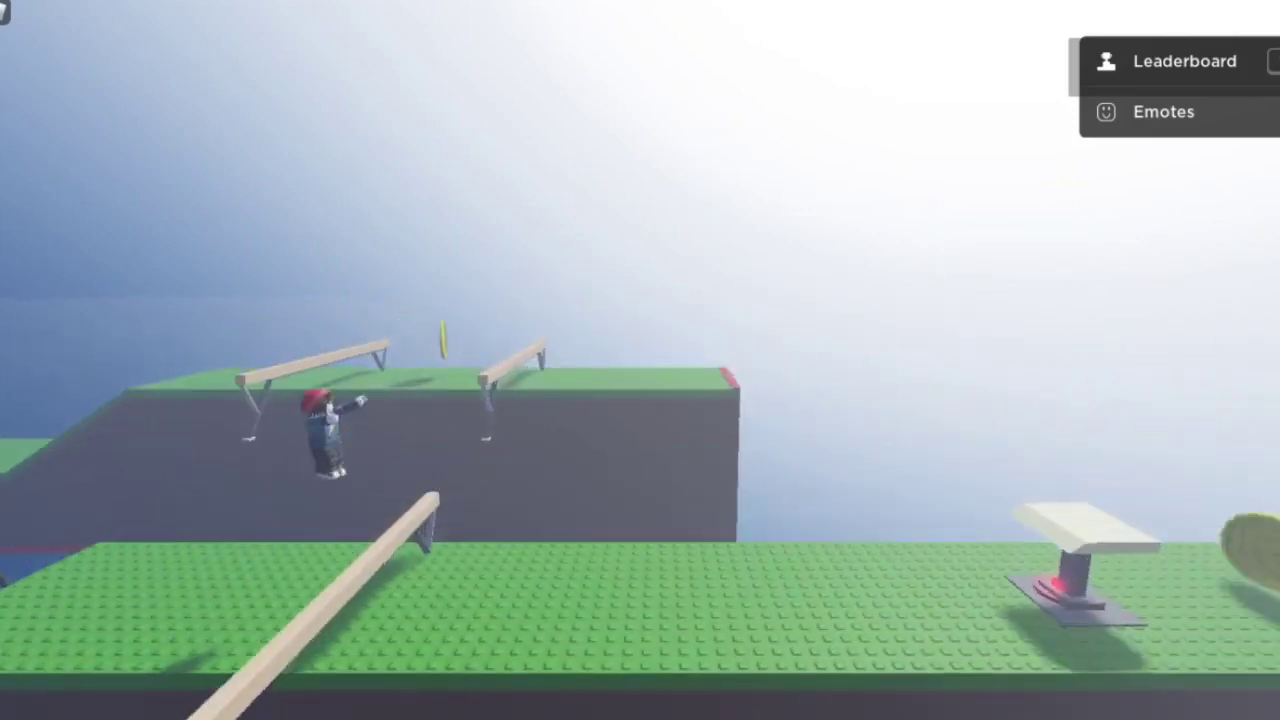
# Step: Jump the springboard for a coin, launch off the booster, and reach the purple runway
pyautogui.press('space')
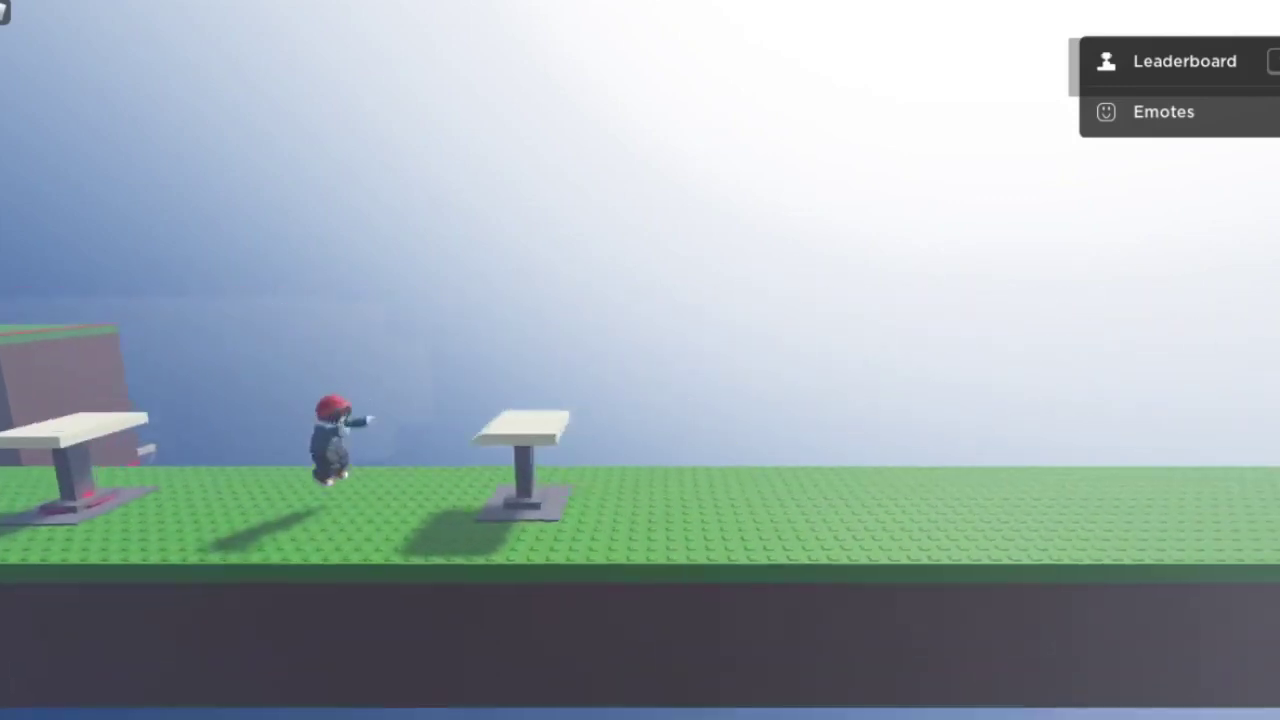
pyautogui.press('d')
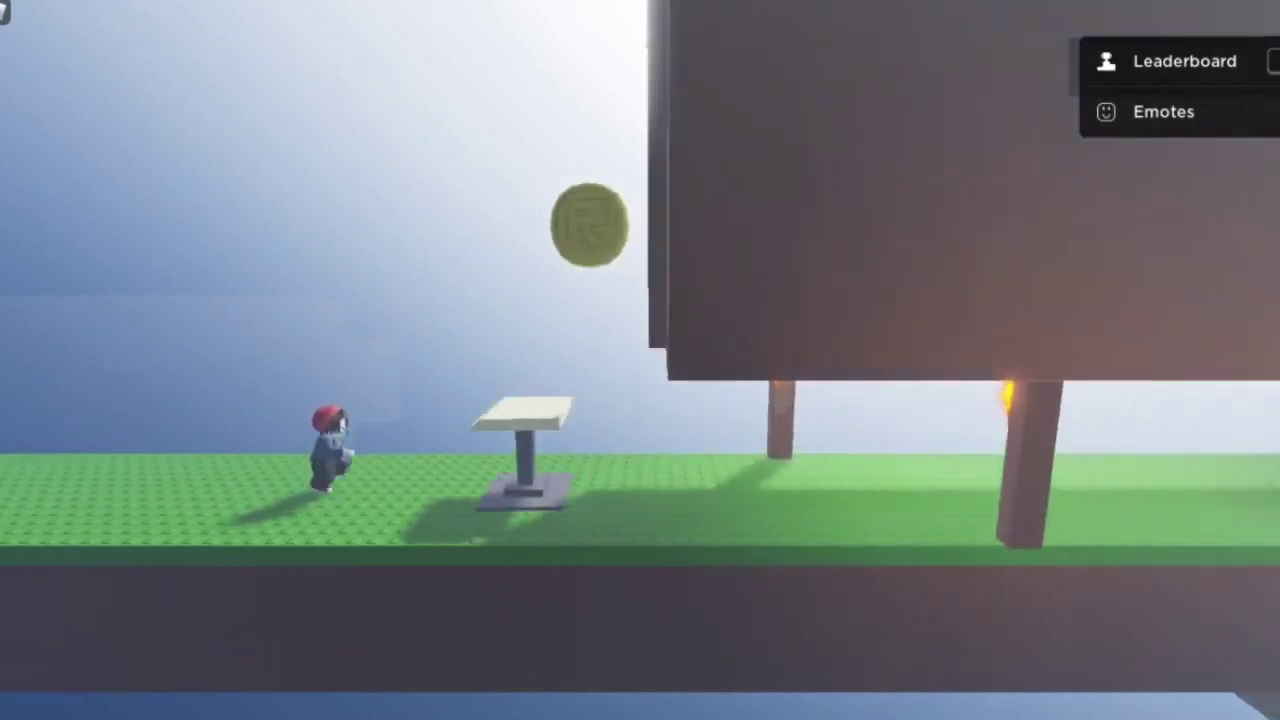
pyautogui.press('d')
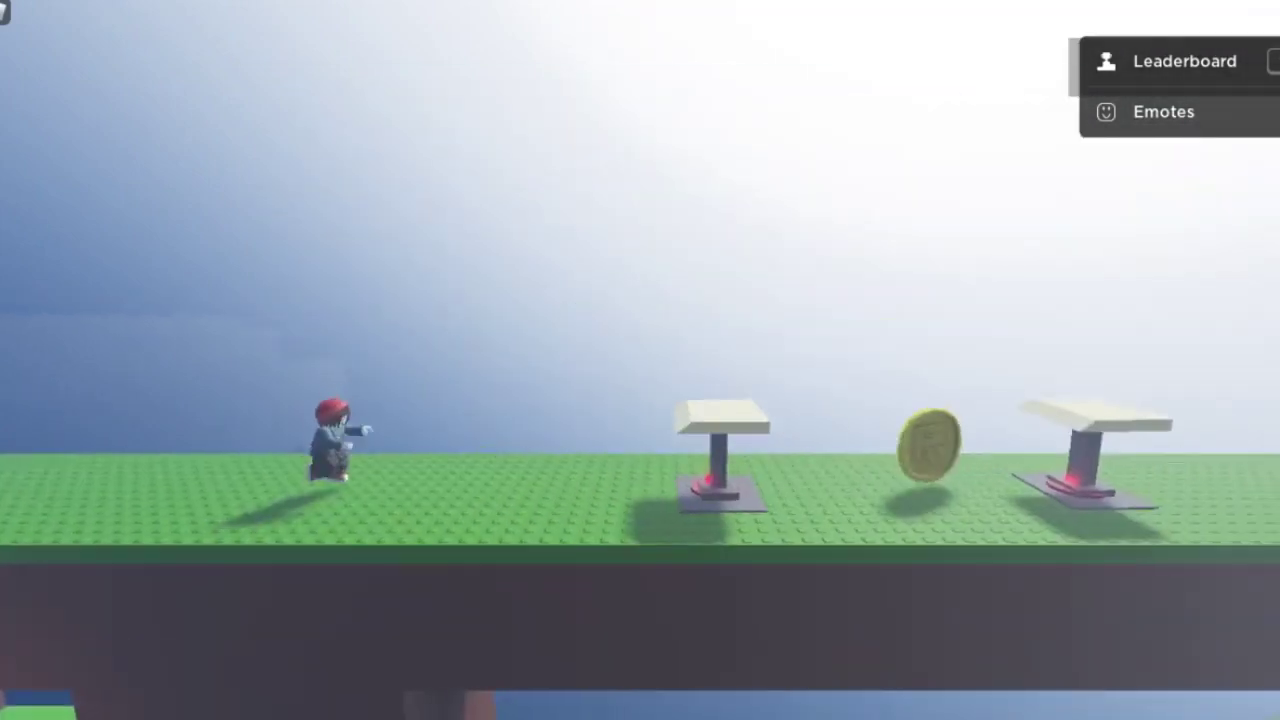
pyautogui.press('d')
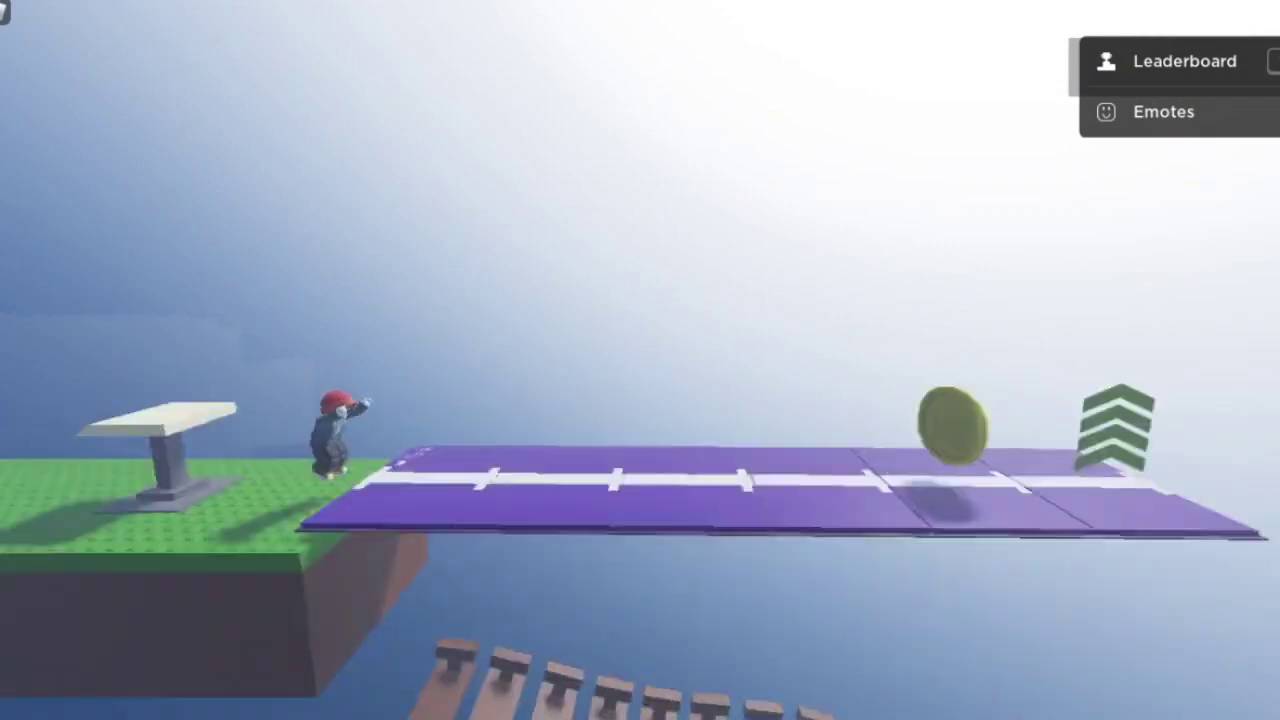
pyautogui.press('d')
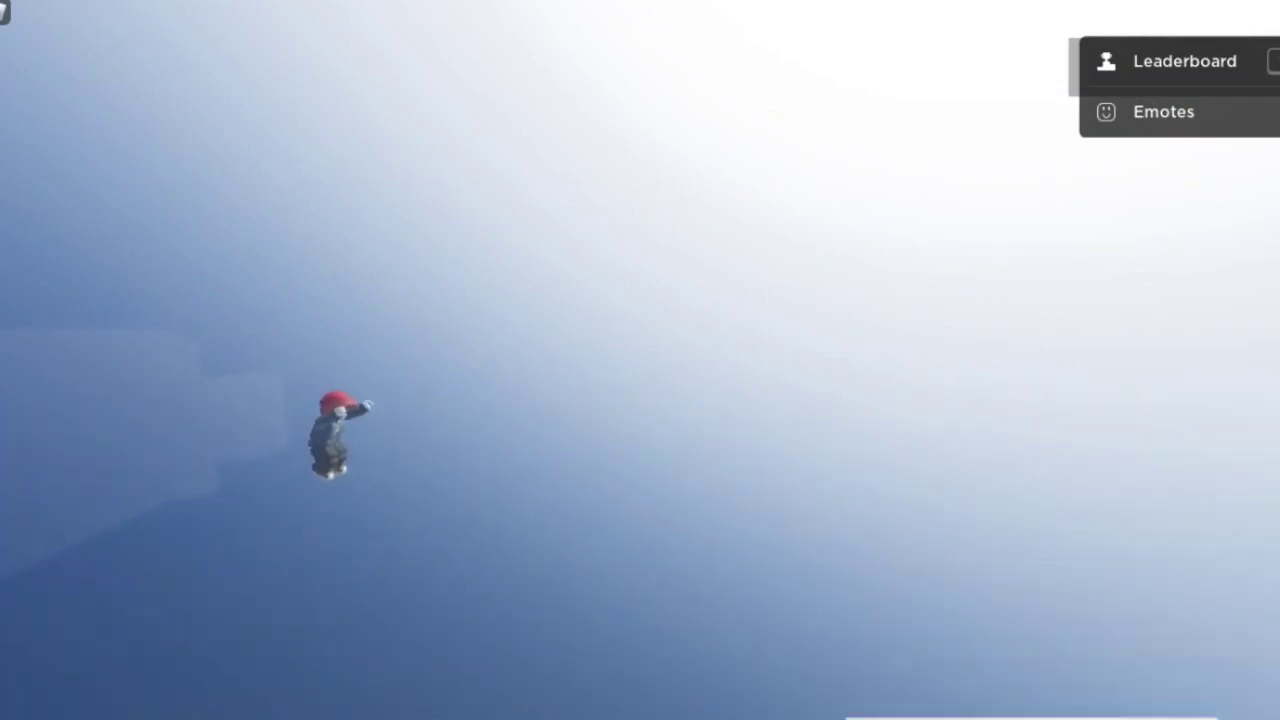
# Step: Jump off the pink court until the run ends at score 2677, then restart
pyautogui.press('d')
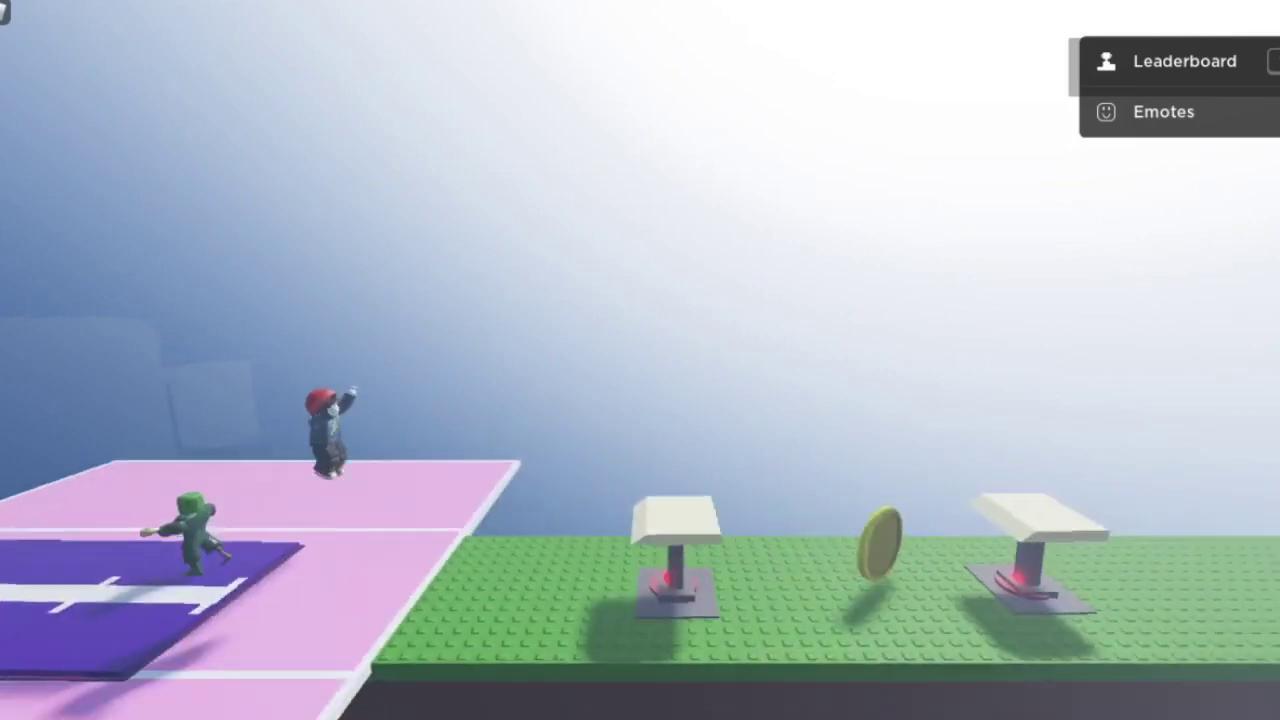
pyautogui.press('space')
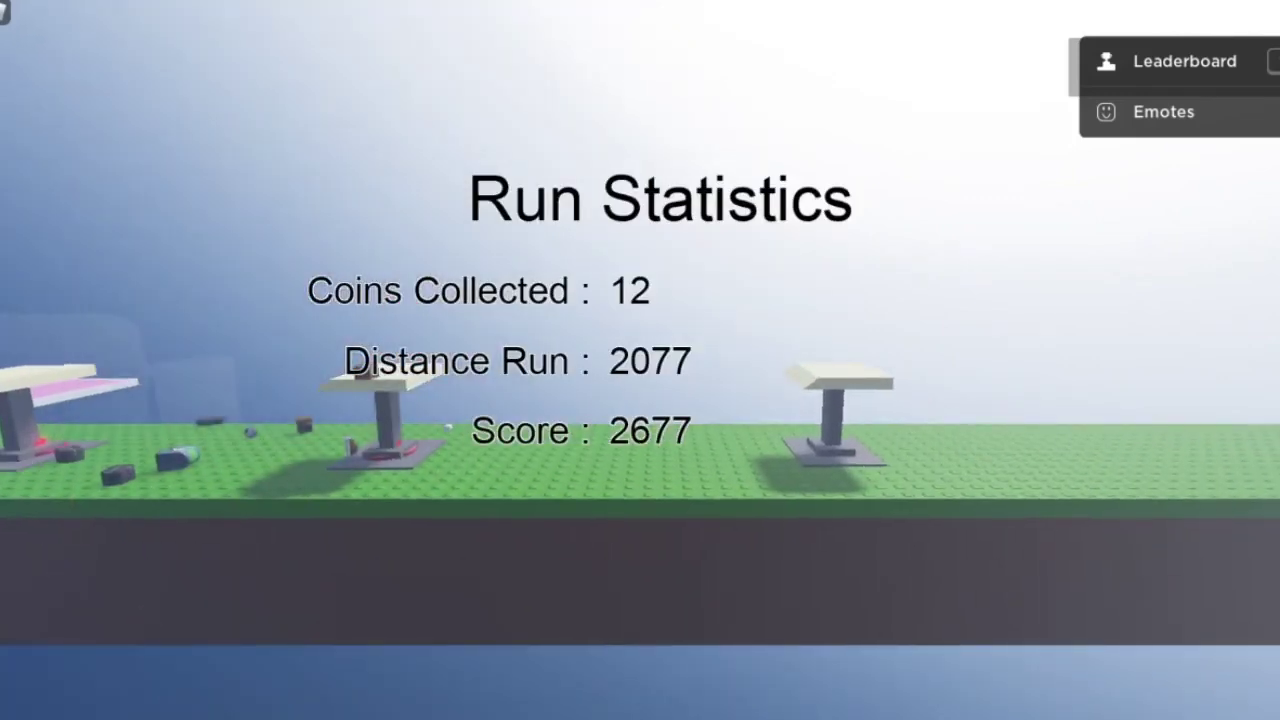
pyautogui.press('space')
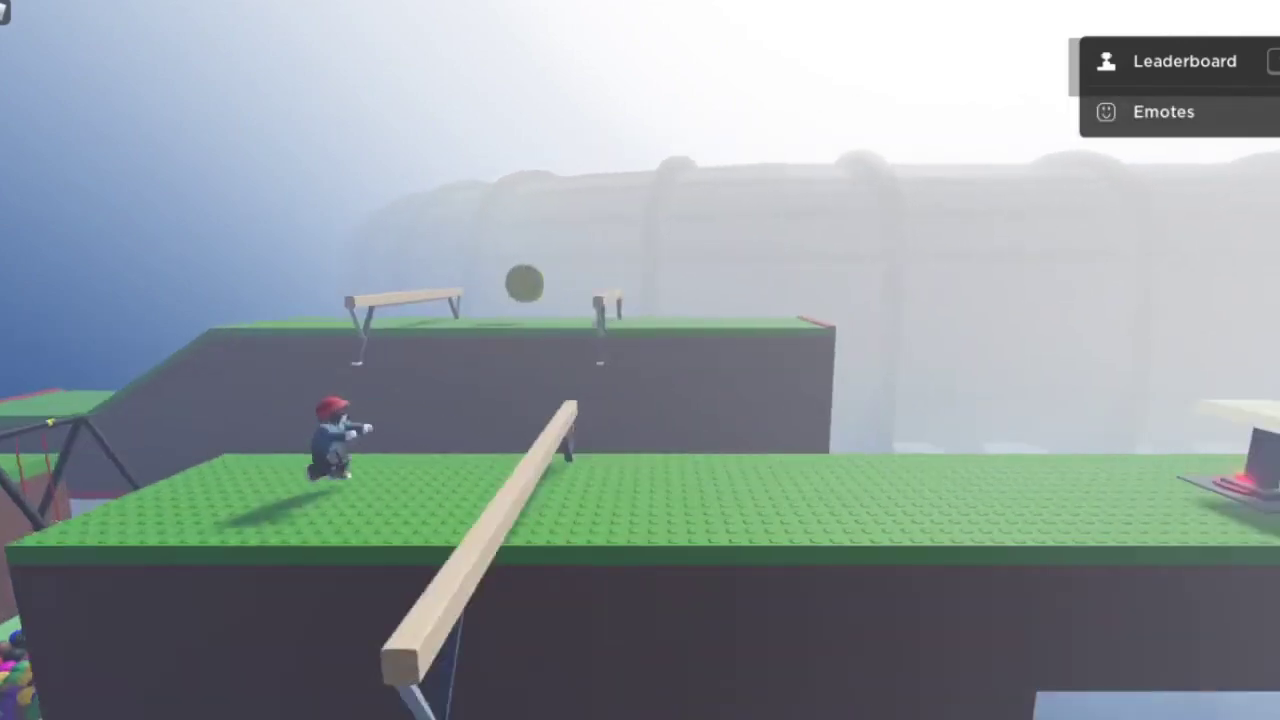
# Step: Jump across green platforms, bounce off the jump pad, and approach the beam
pyautogui.press('space')
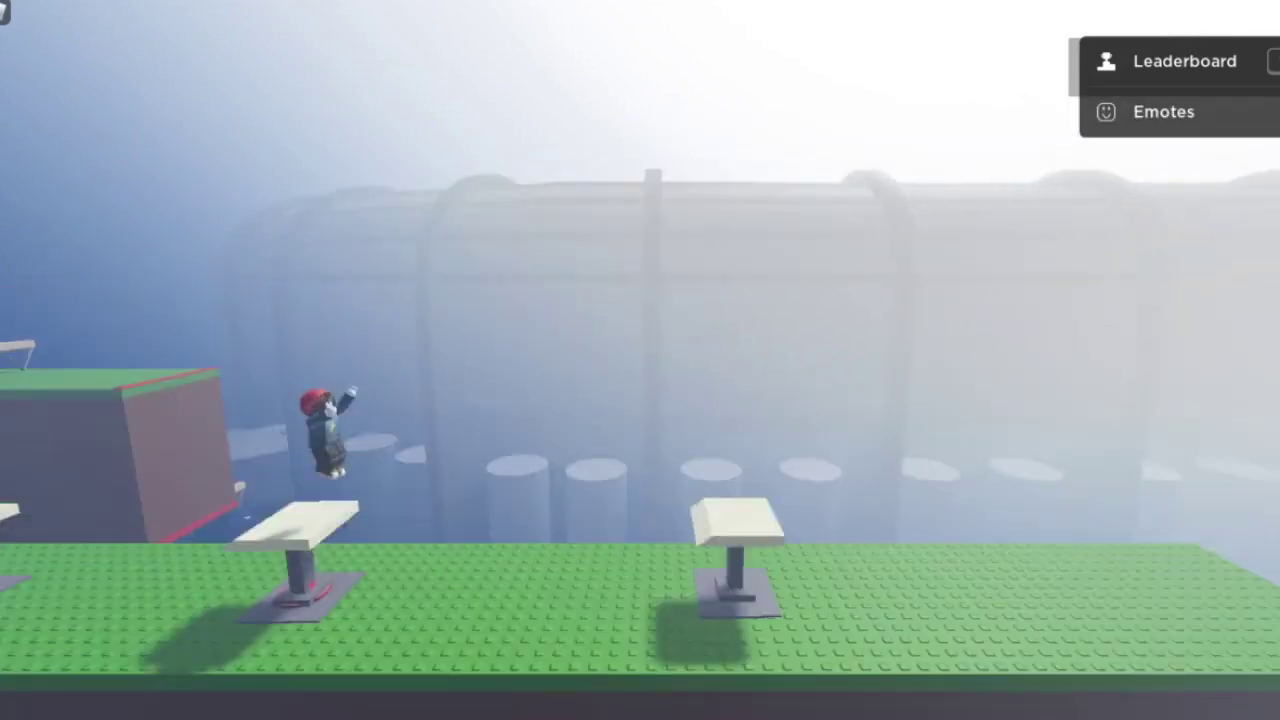
pyautogui.press('space')
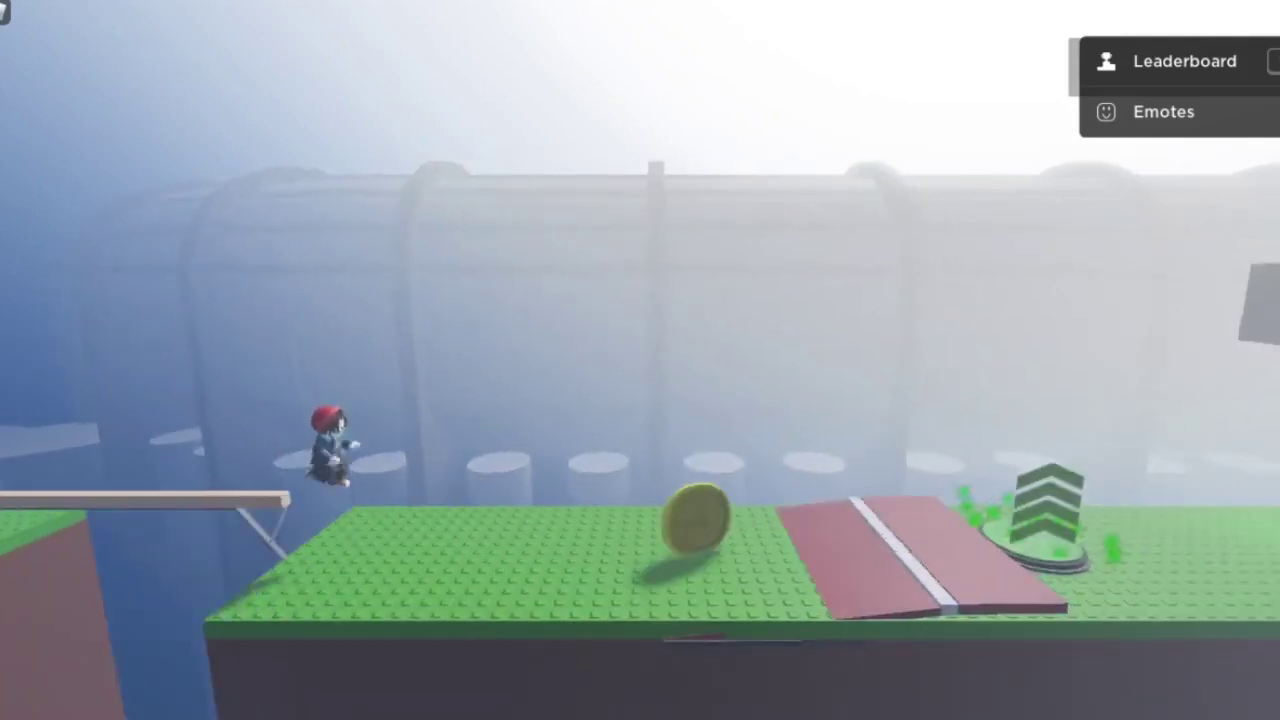
pyautogui.press('space')
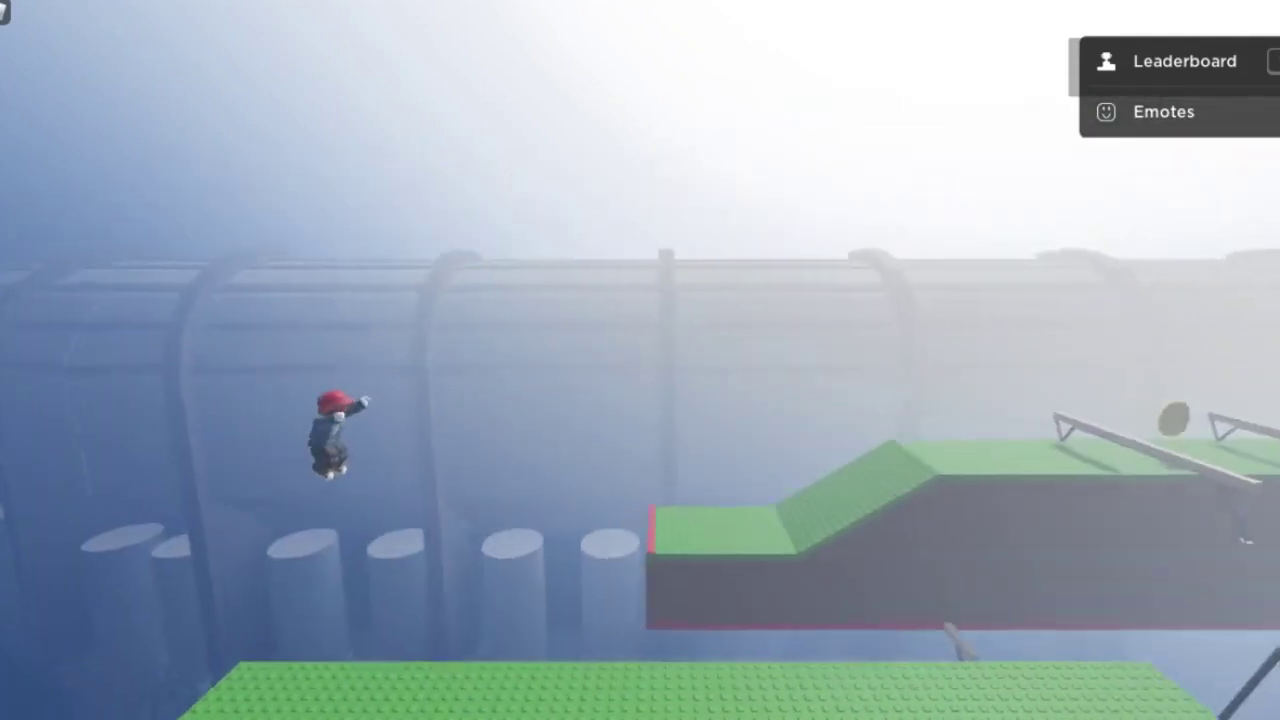
pyautogui.press('space')
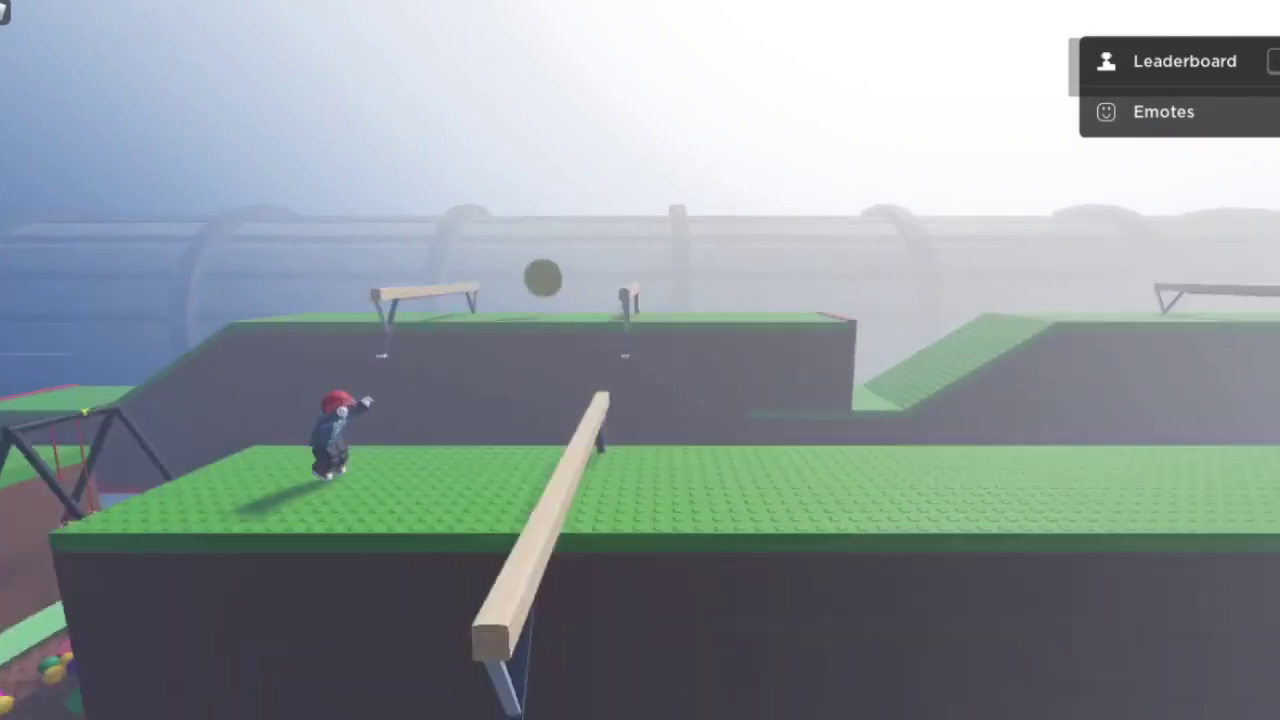
pyautogui.press('space')
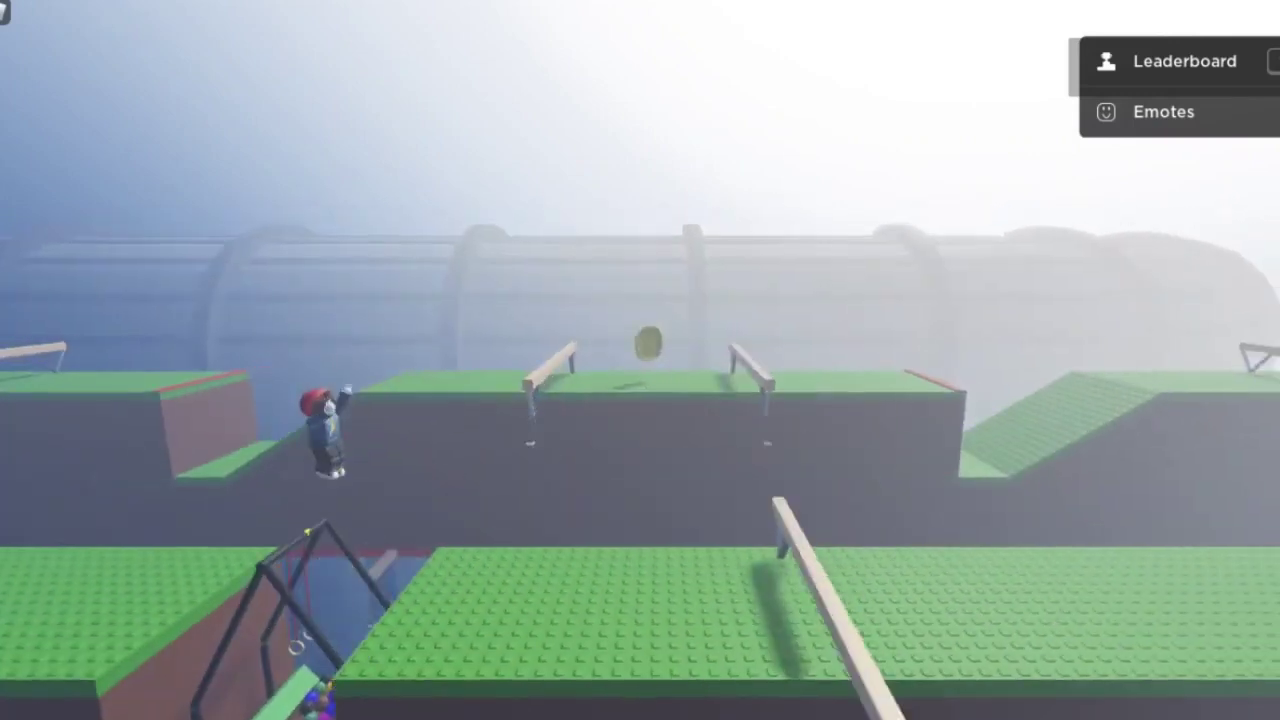
pyautogui.press('space')
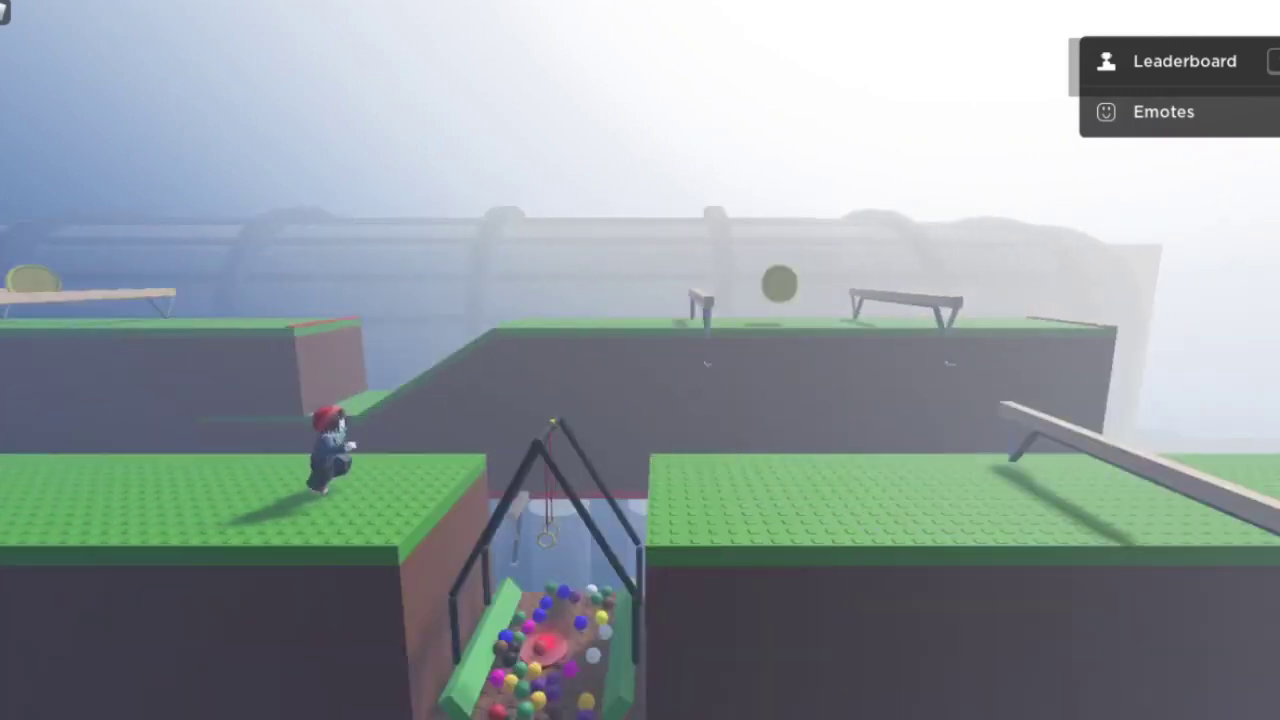
pyautogui.press('space')
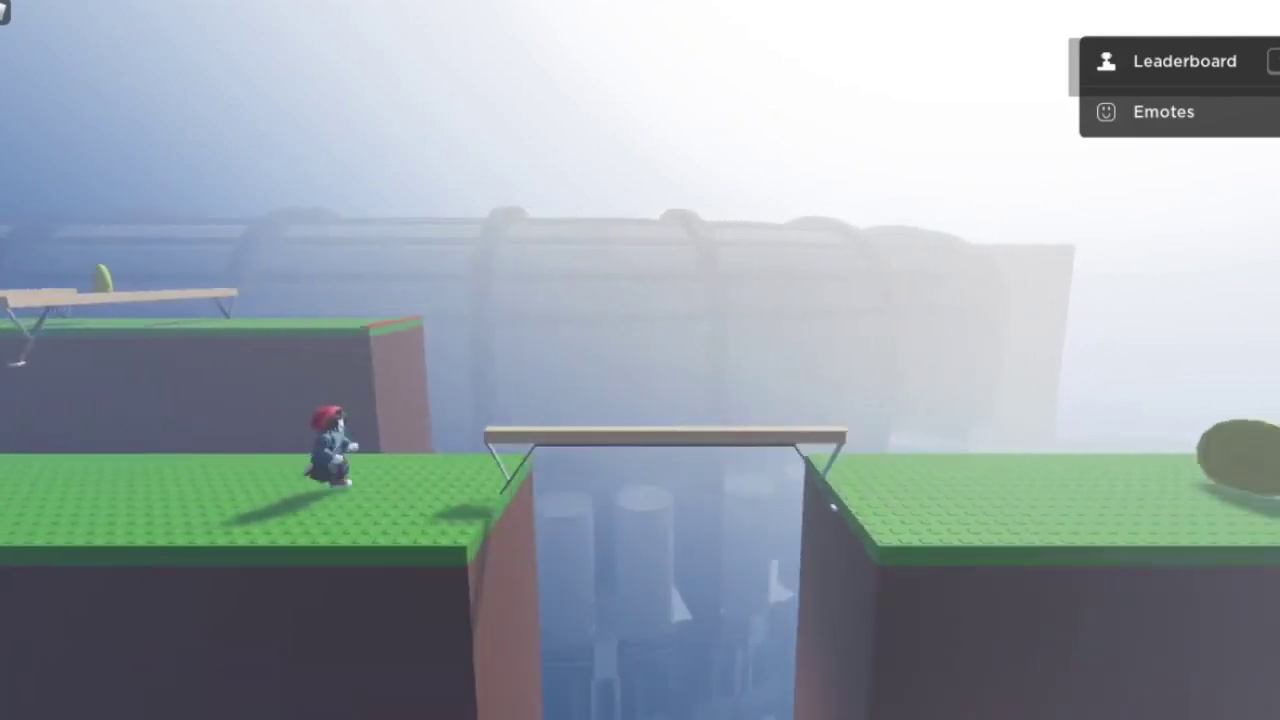
# Step: Cross the beam, bounce to the upper platform, and run off the purple runway
pyautogui.press('d')
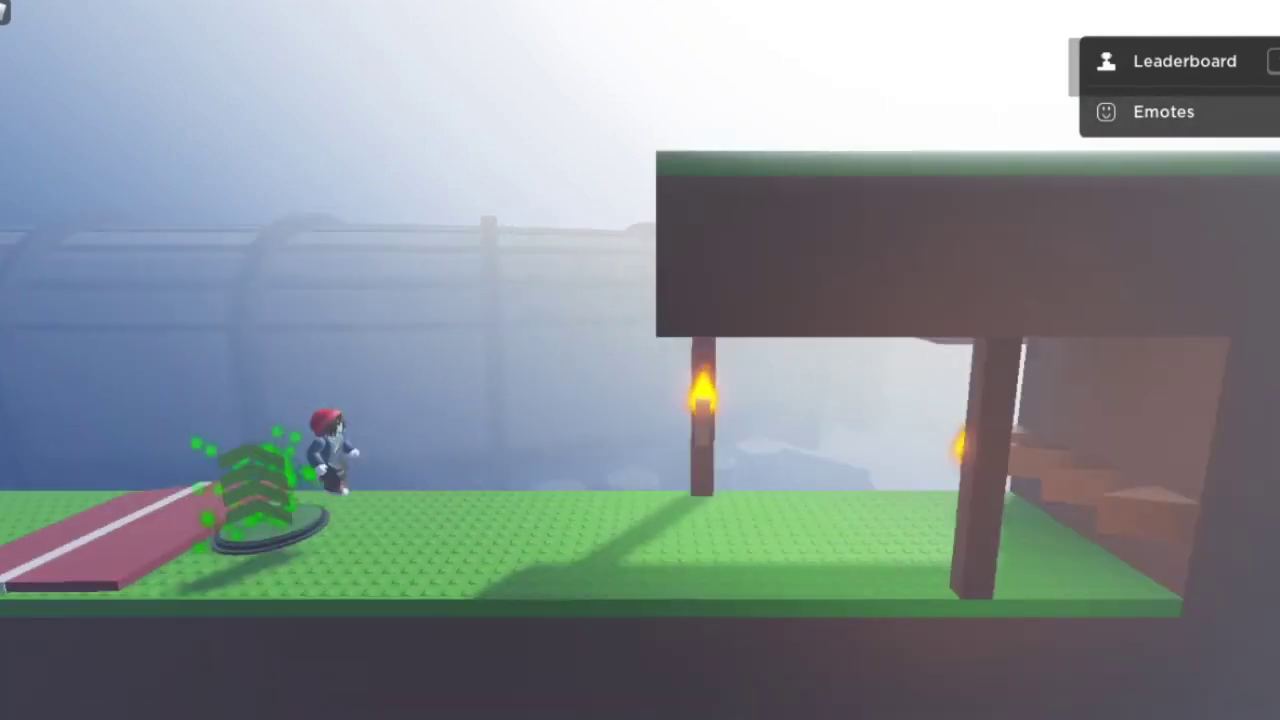
pyautogui.press('d')
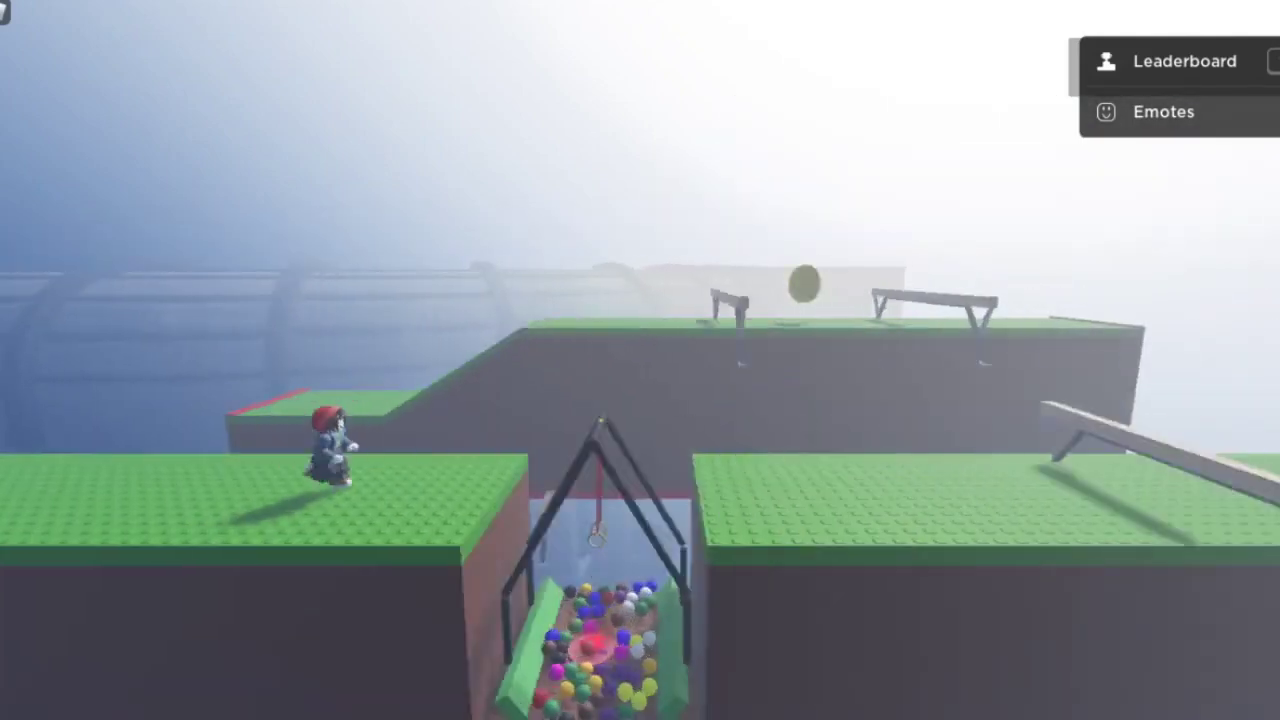
pyautogui.press('d')
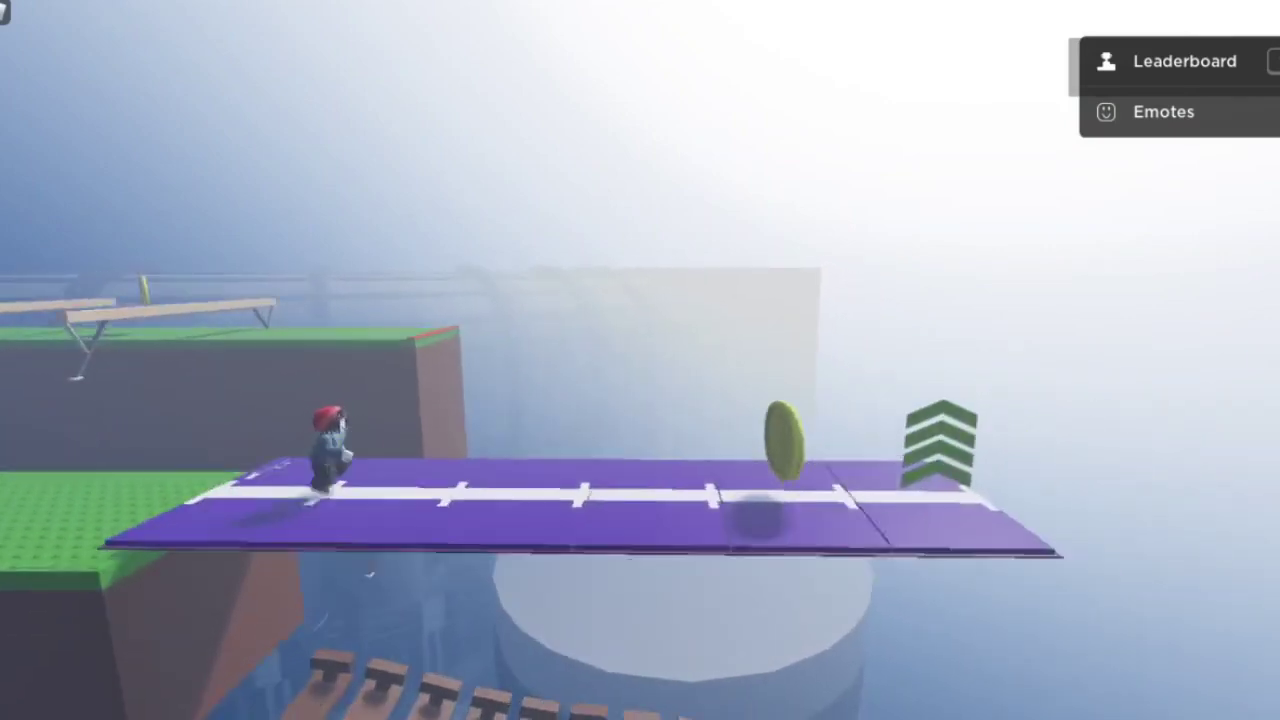
pyautogui.press('d')
pyautogui.press('space')
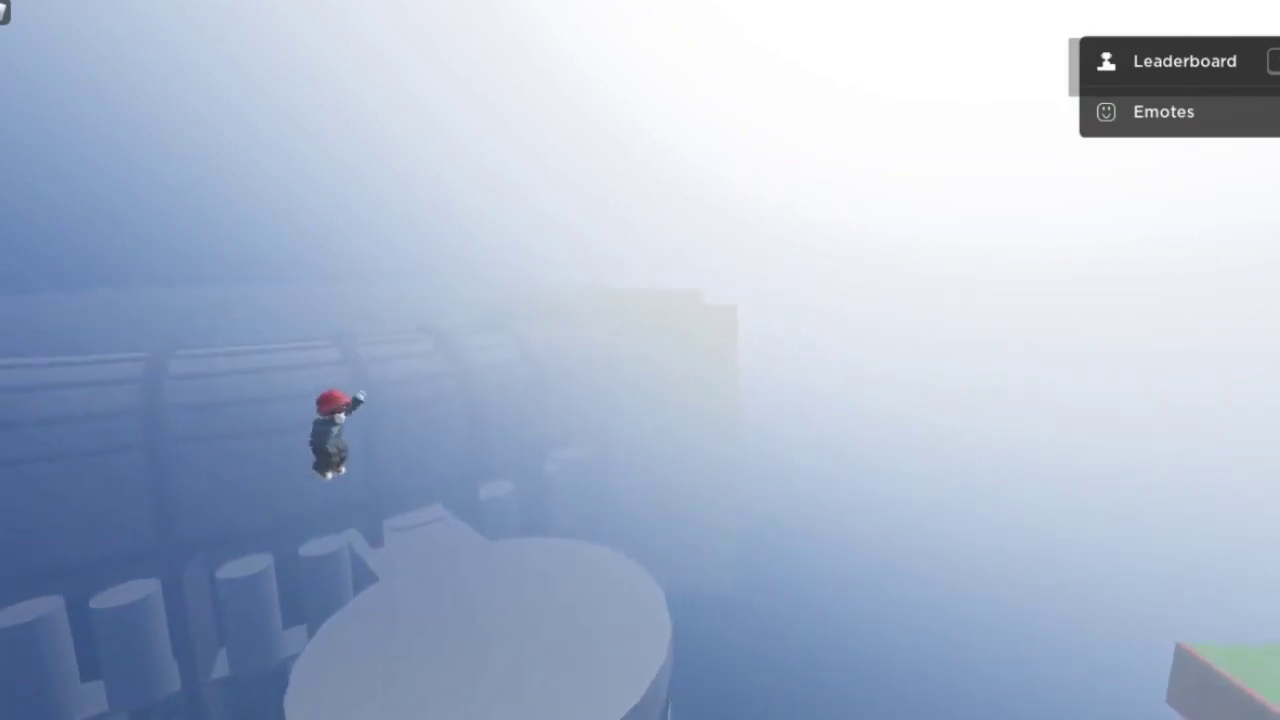
pyautogui.press('d')
# Step: Dismiss the 1280-point score, then jump the springboard gap and leap off the pink court
pyautogui.press('space')
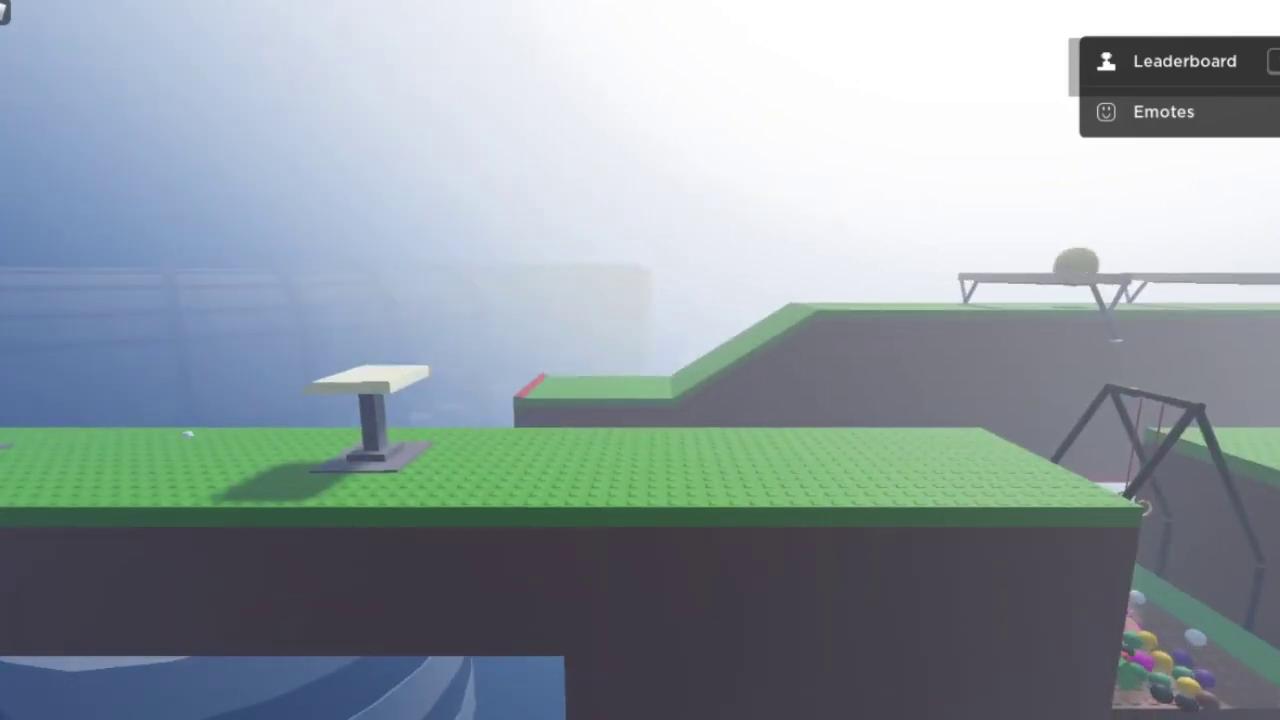
pyautogui.press('space')
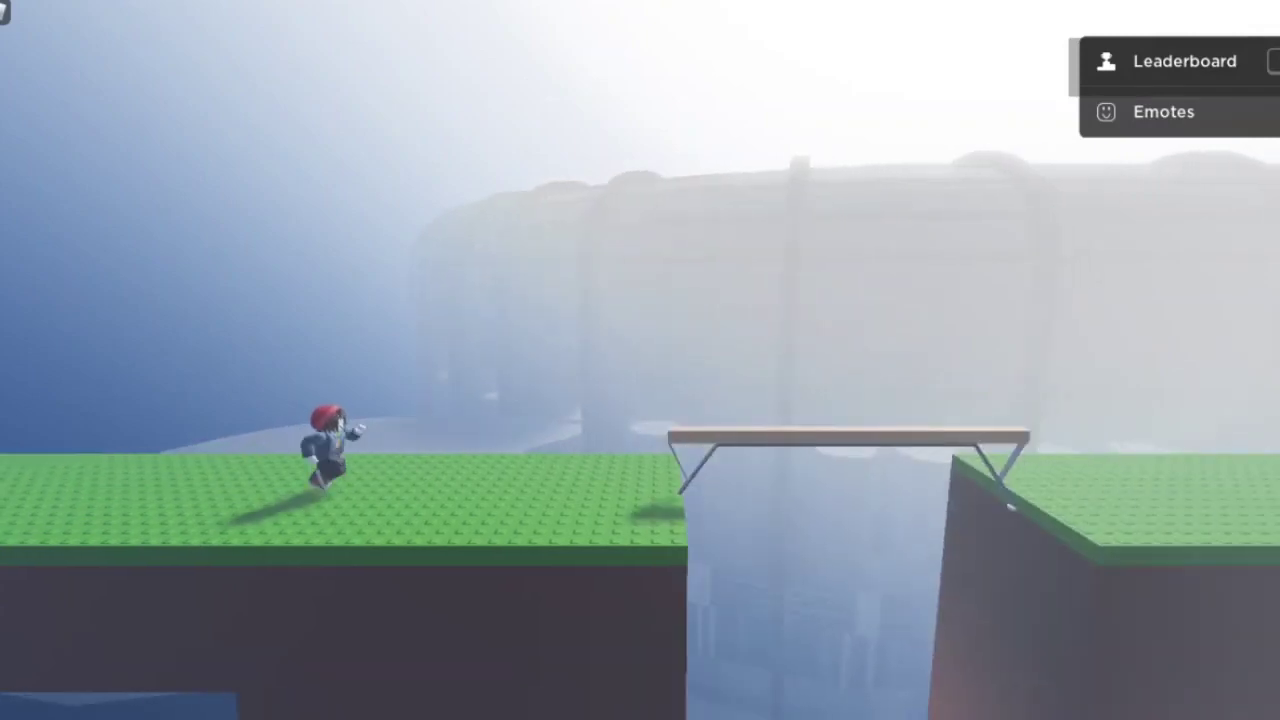
pyautogui.press('space')
pyautogui.press('space')
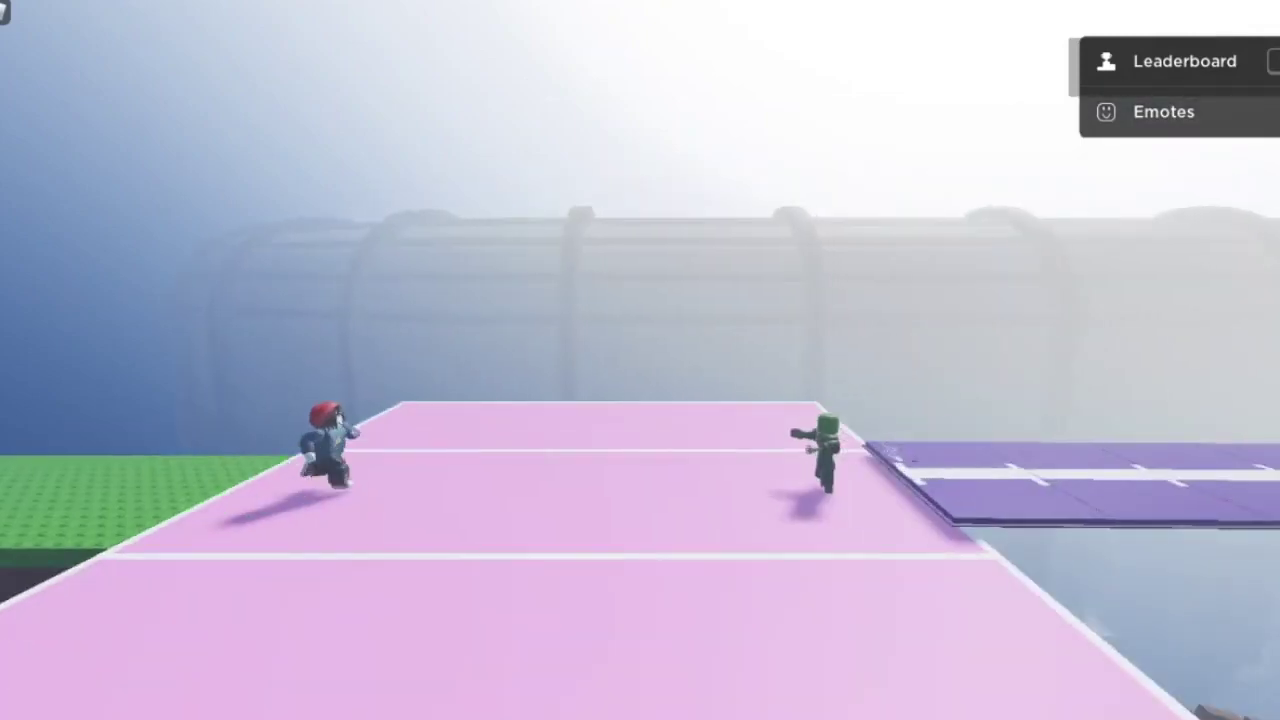
pyautogui.press('space')
pyautogui.press('space')
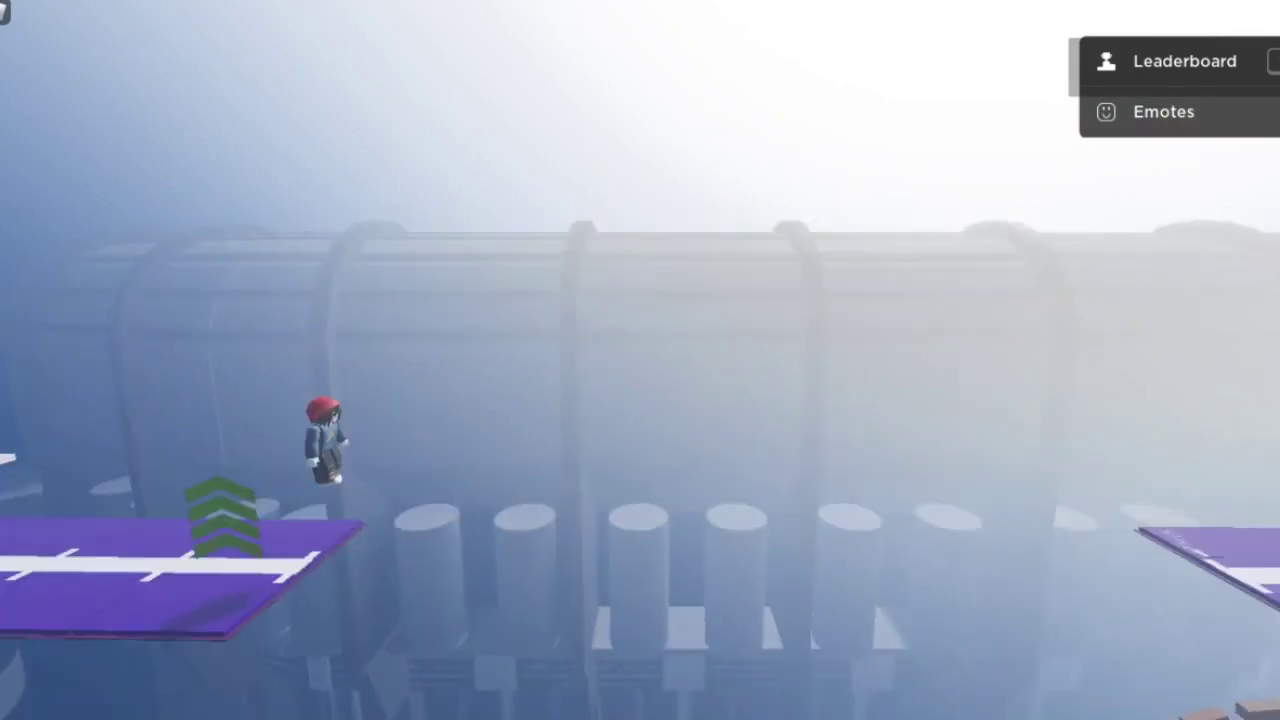